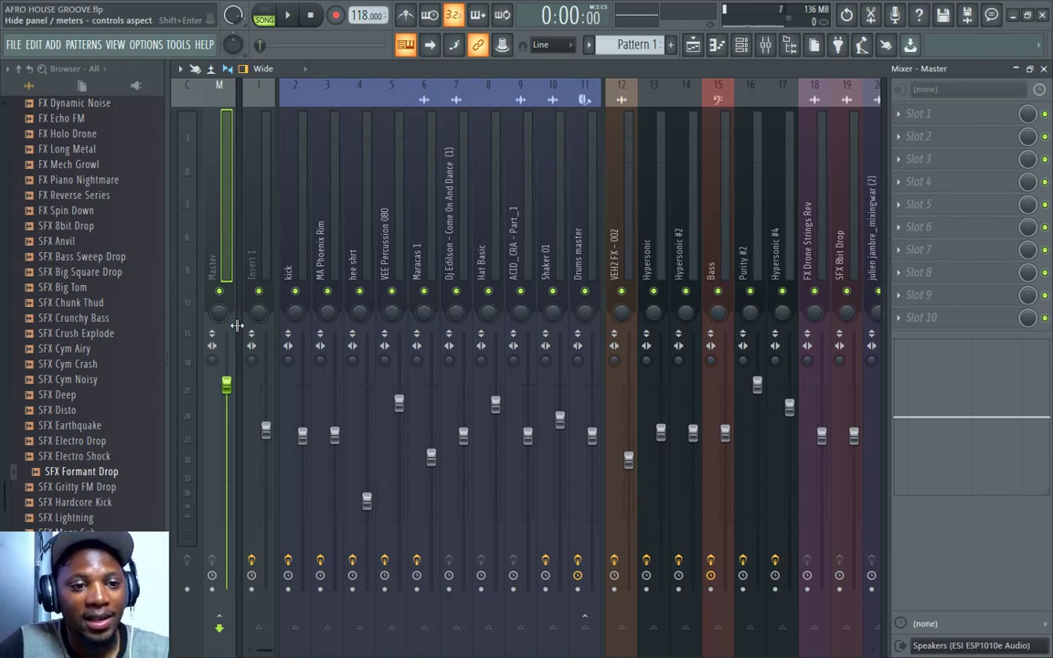
Restore the maximized mixer to its smaller size and select bars 81 to 97 in the playlist for looped playback.
double_click(599, 70)
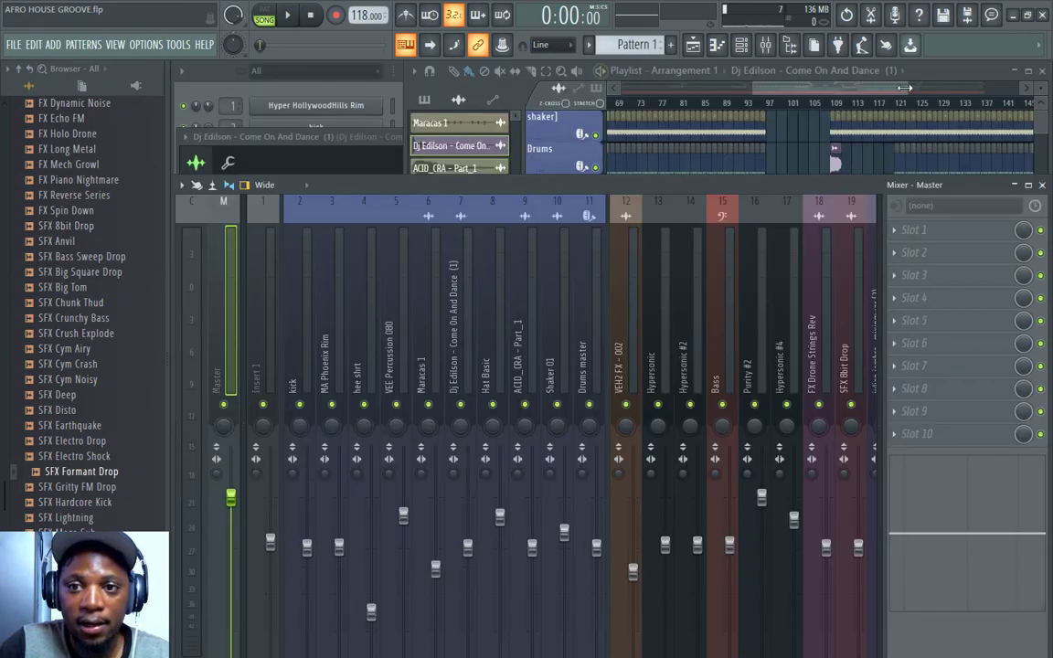
left_click(873, 90)
scroll(759, 106, "up", 3)
scroll(680, 107, "down", 2)
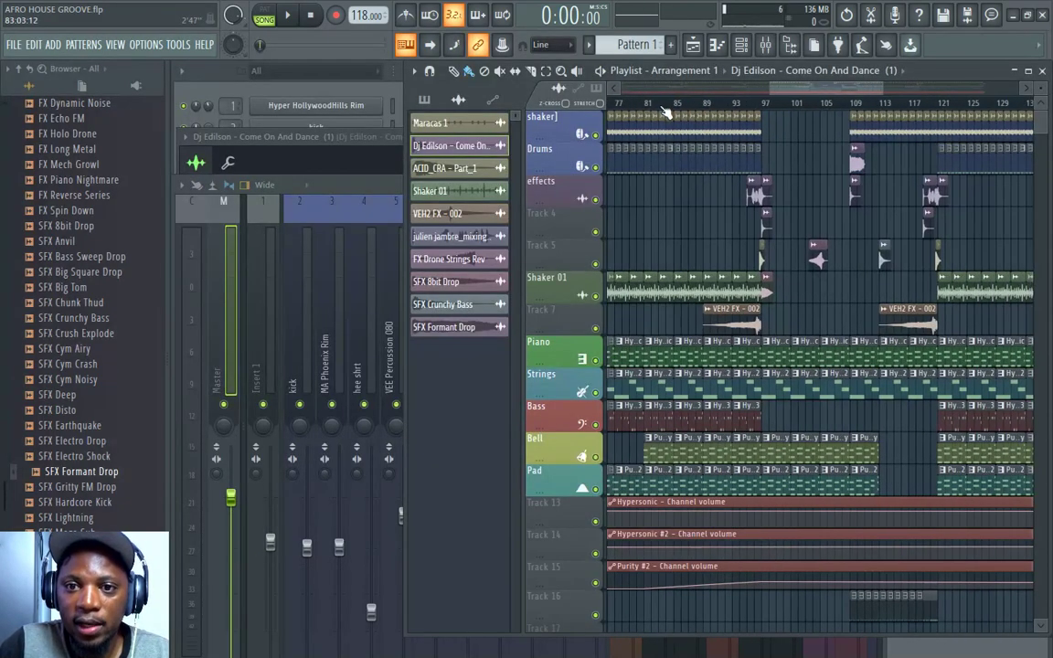
left_click_drag(650, 111, 762, 106)
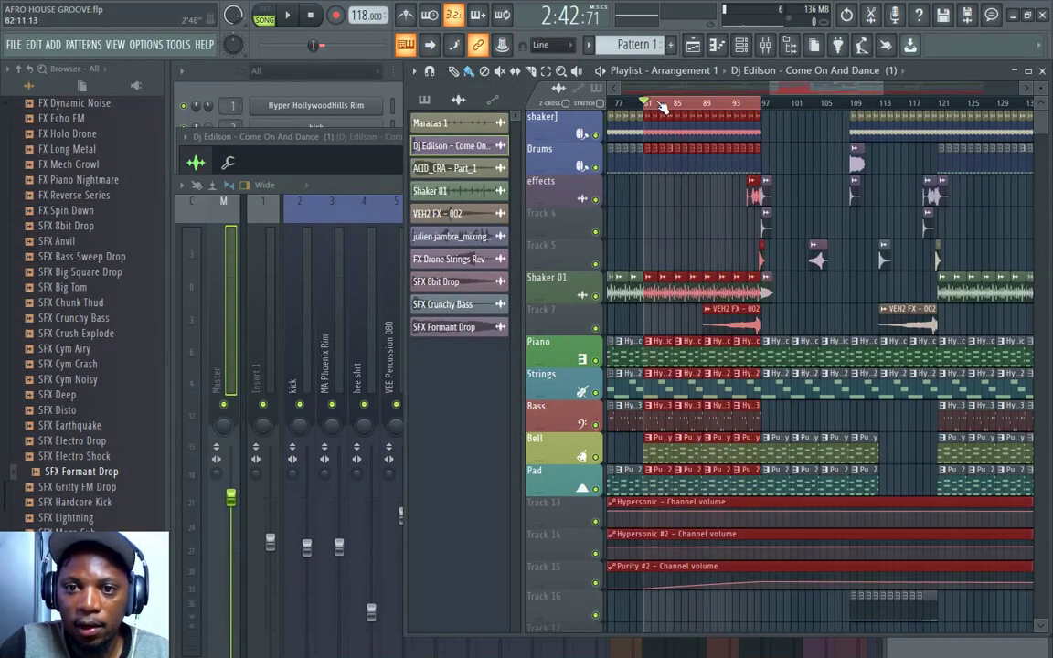
Play the selected section and check the mixer levels on the Master and Current tracks.
left_click(350, 186)
key("space")
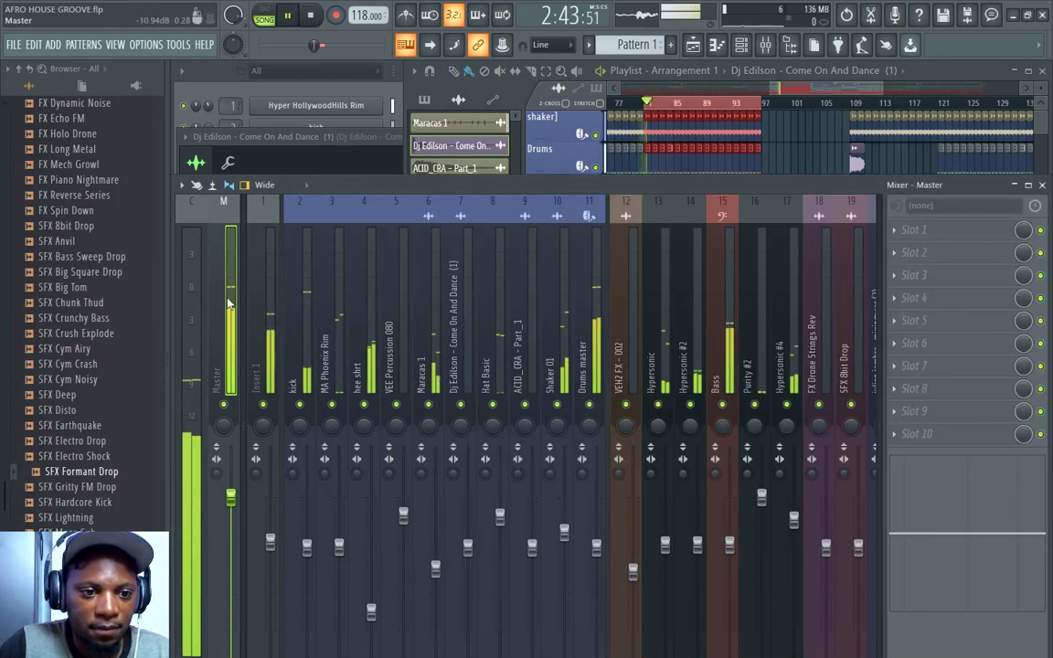
left_click(190, 370)
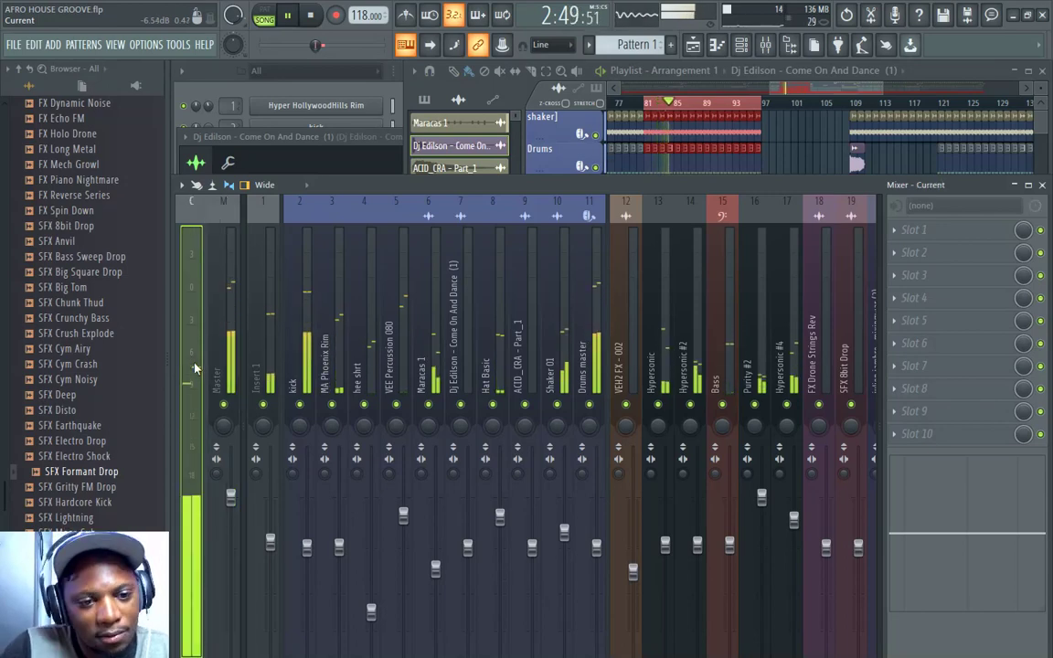
key("space")
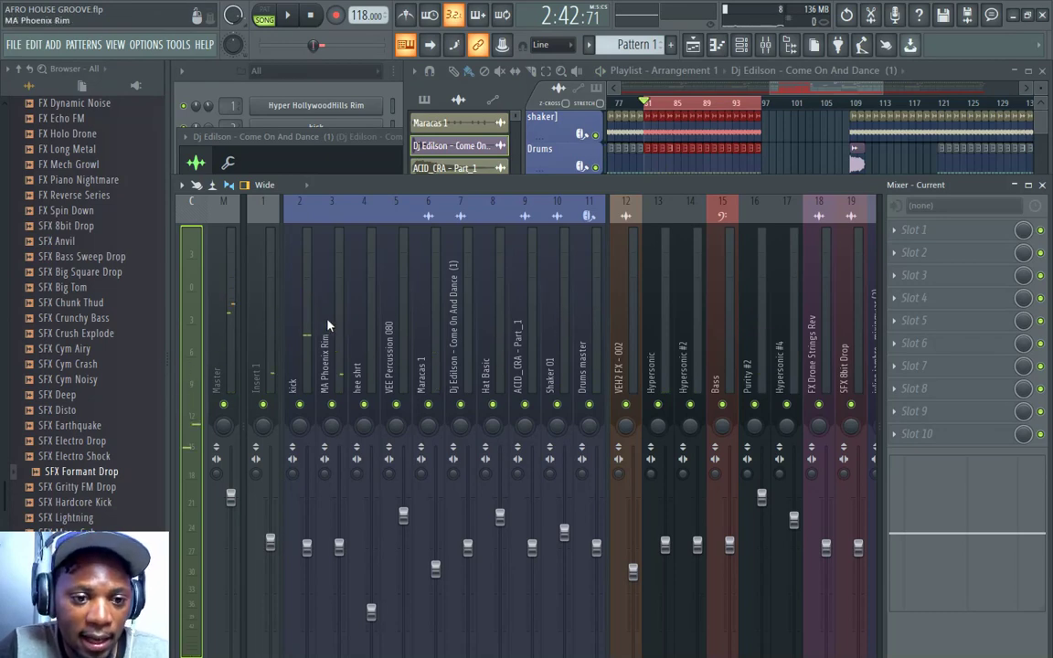
Load Fruity Parametric EQ 2 into slot 3 of the Master track and position its window over the mixer.
left_click(225, 286)
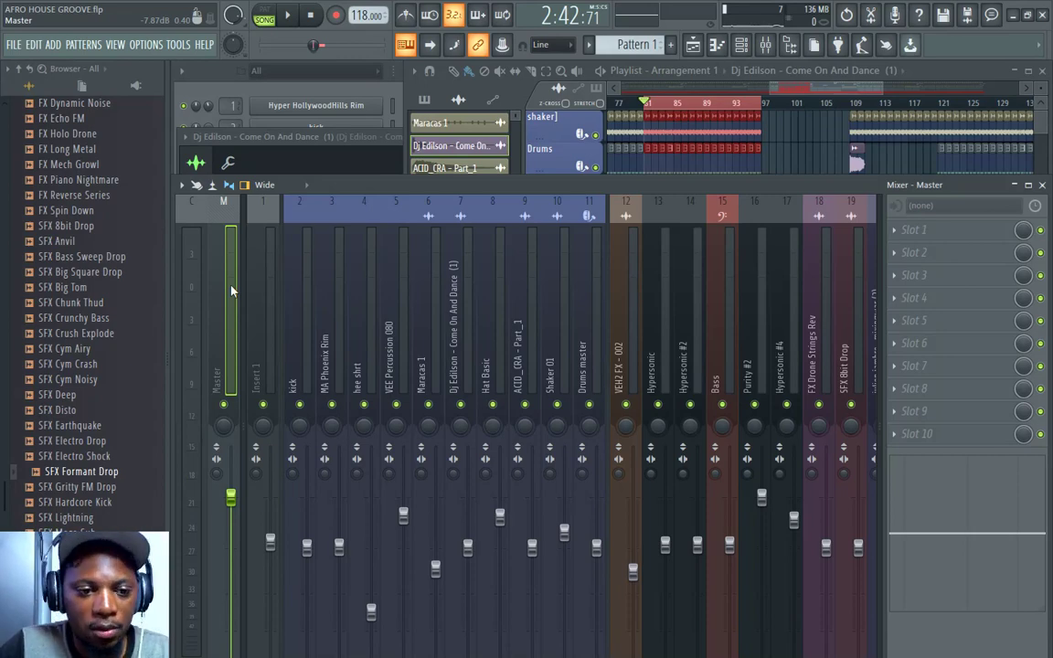
key("space")
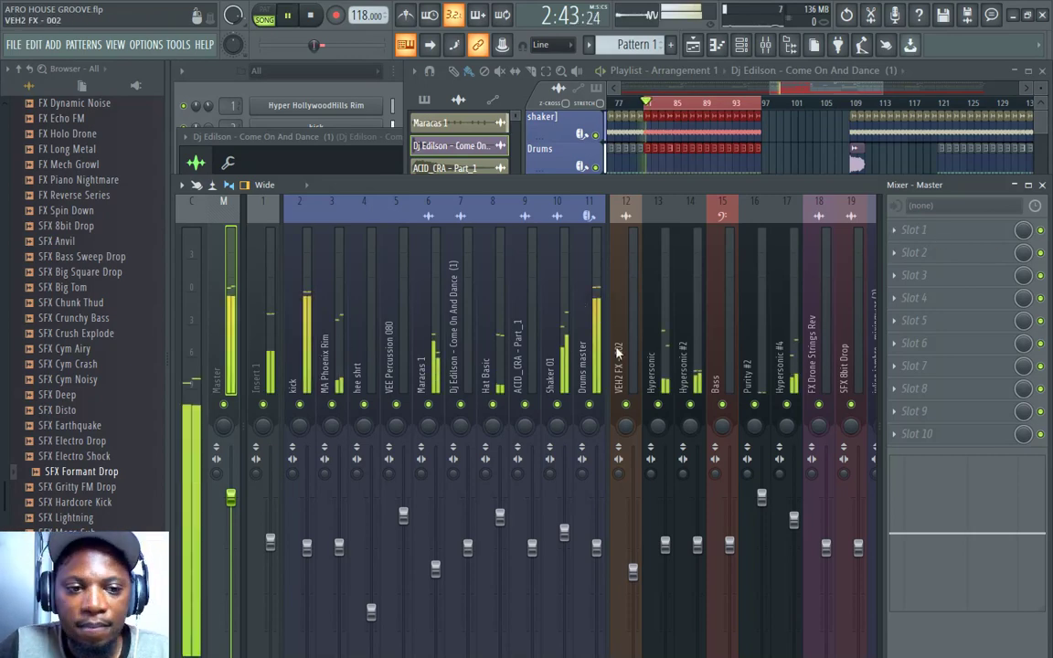
key("space")
left_click(914, 274)
mouse_move(906, 295)
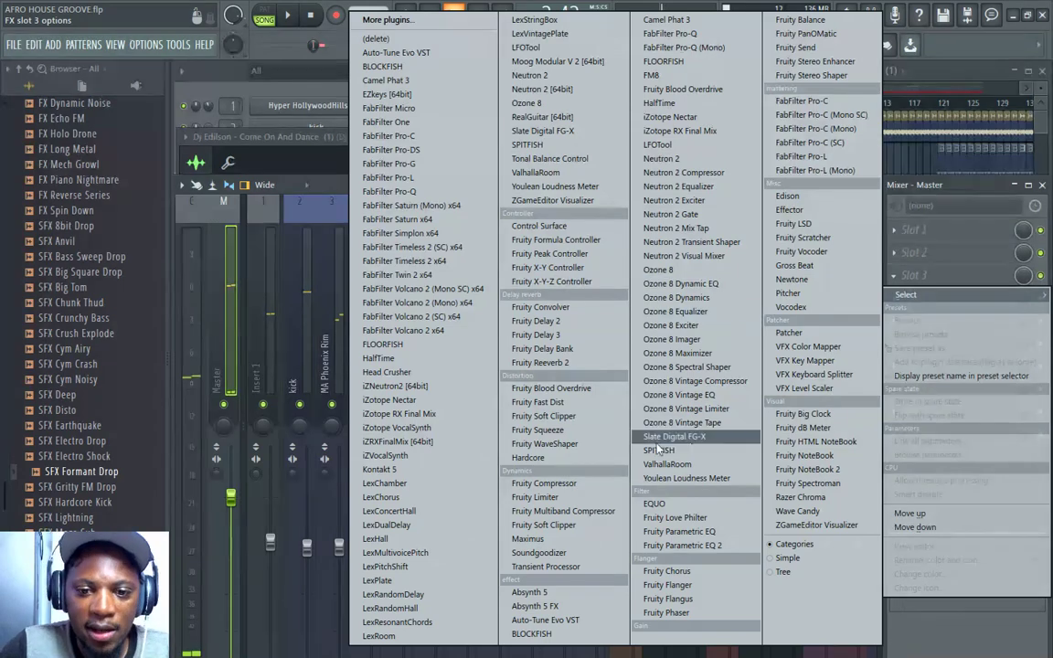
left_click(716, 546)
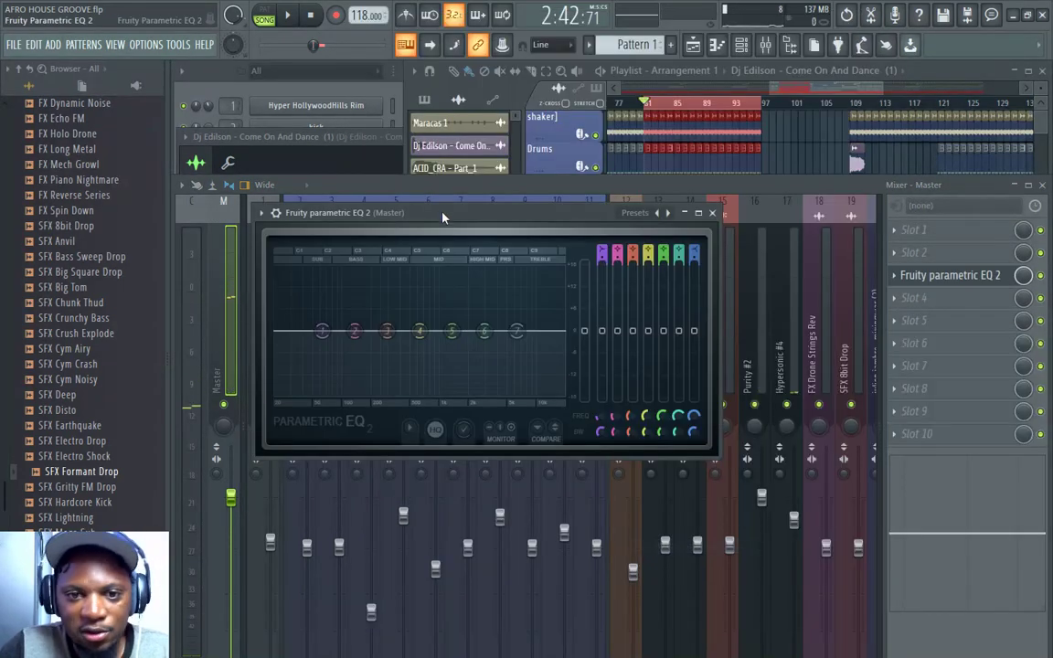
left_click_drag(452, 215, 494, 191)
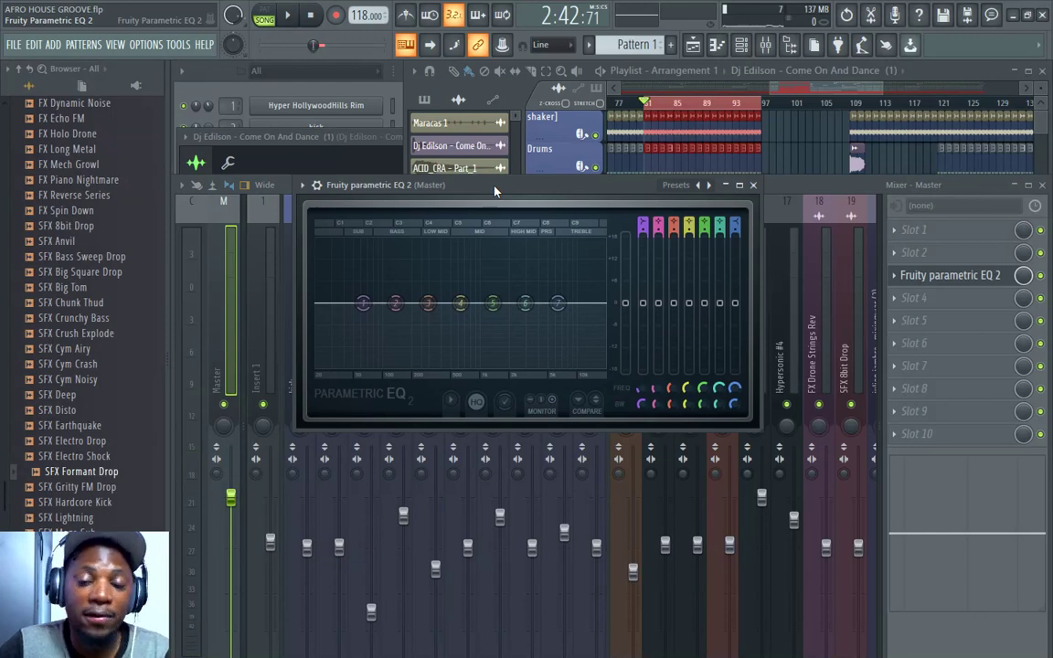
While the selection plays, gently boost bands 2, 4 and 6 and slightly cut band 3 on the Master EQ.
key("space")
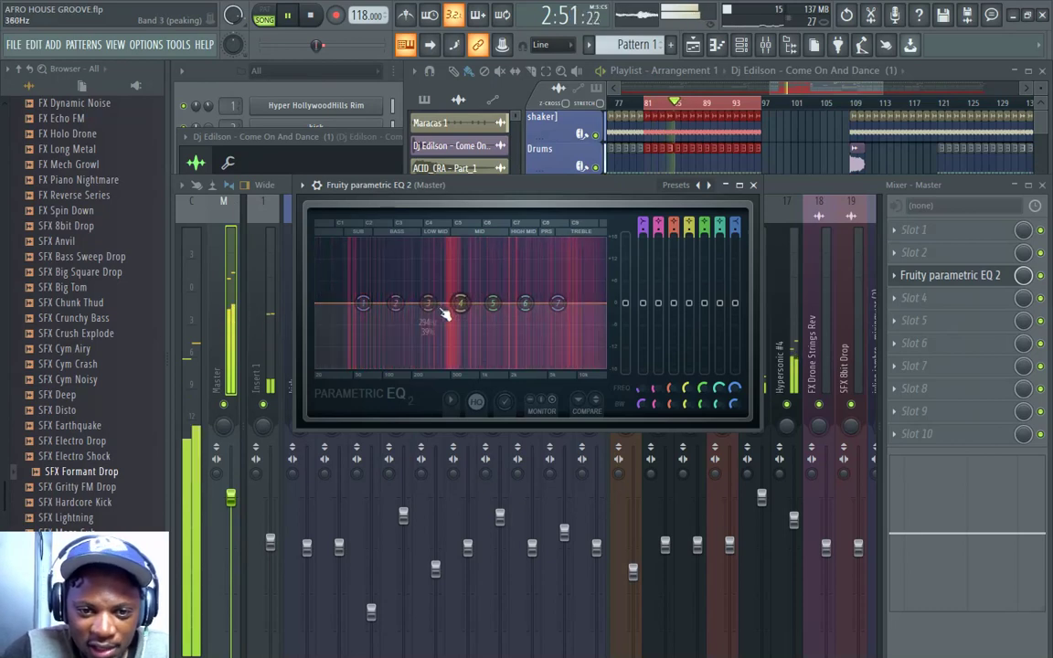
left_click_drag(460, 303, 460, 294)
left_click_drag(525, 303, 534, 297)
left_click_drag(461, 295, 458, 294)
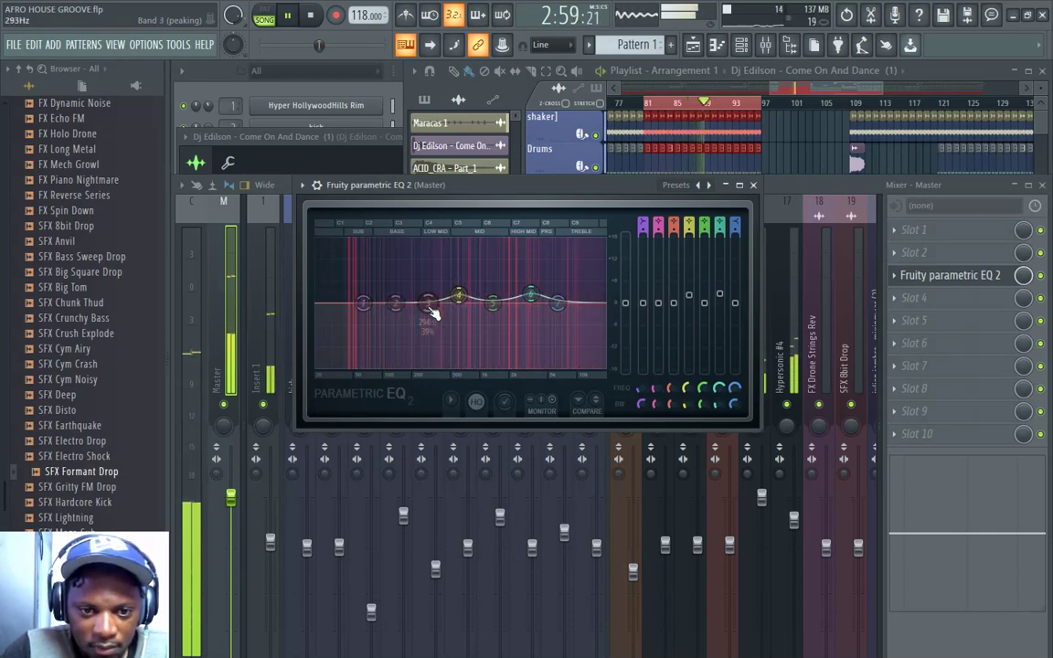
mouse_move(394, 303)
left_mouse_down()
mouse_move(394, 294)
mouse_move(428, 309)
mouse_move(389, 295)
left_mouse_up()
key("space")
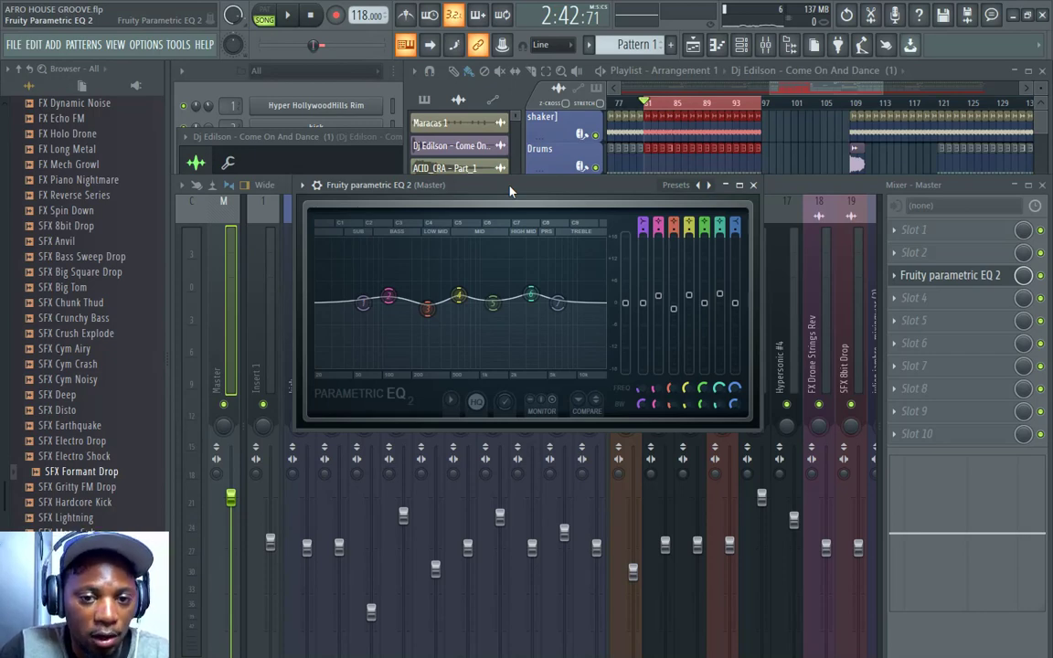
Fine-tune the Master EQ by shifting the band 3 cut to about 245 Hz and moving the band 2 boost lower in frequency.
left_click_drag(510, 190, 466, 196)
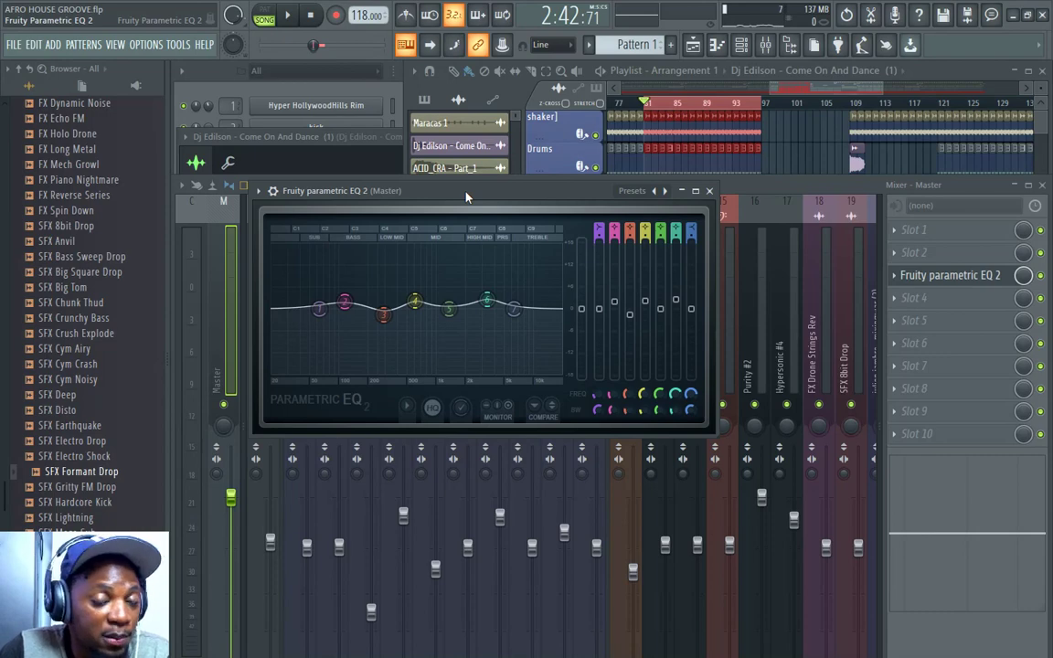
left_click_drag(466, 196, 456, 206)
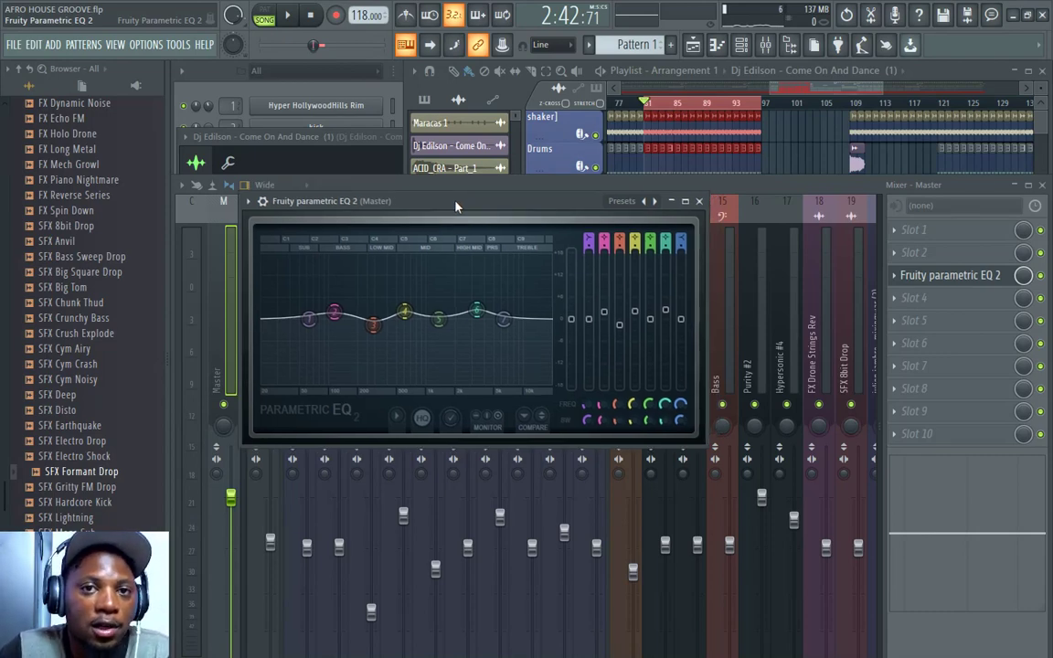
left_click_drag(456, 206, 485, 216)
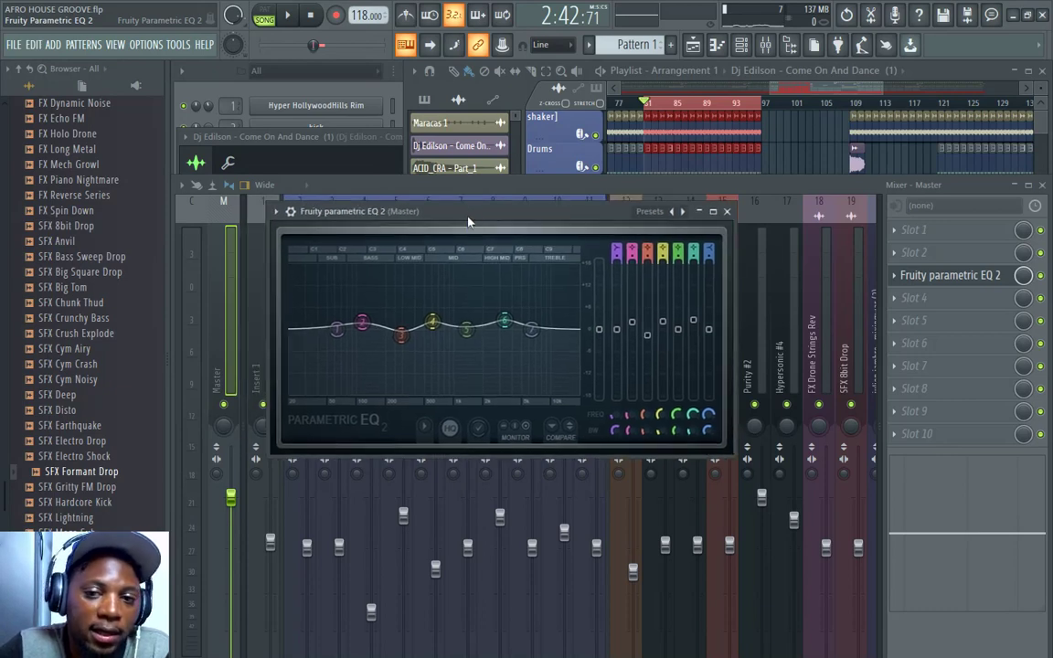
left_click_drag(368, 341, 394, 335)
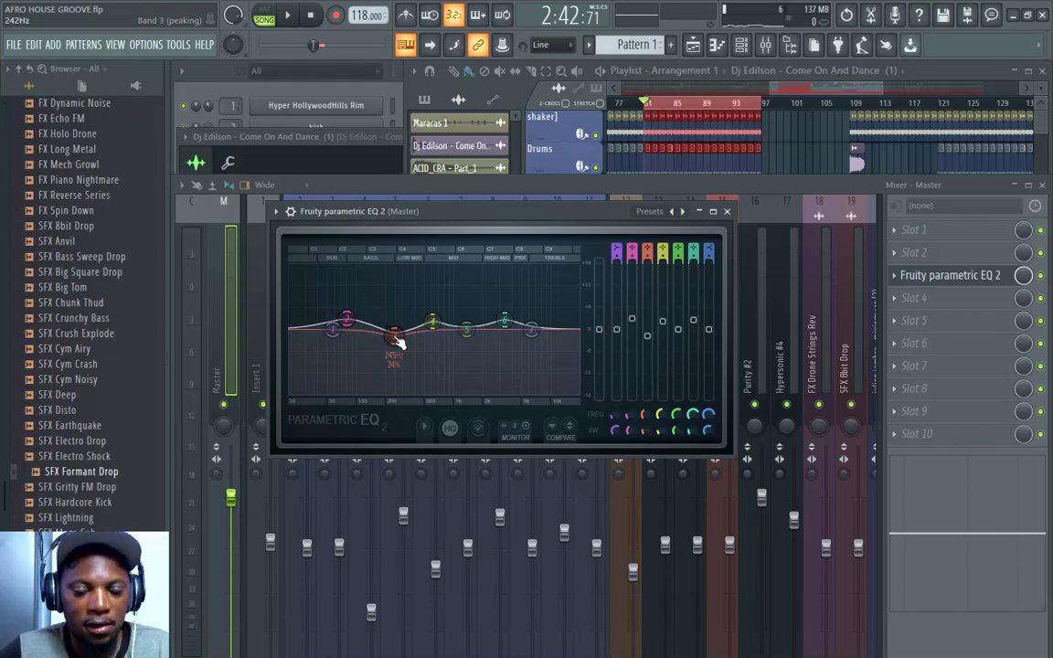
mouse_move(346, 318)
left_mouse_down()
mouse_move(327, 318)
mouse_move(374, 319)
mouse_move(350, 322)
left_mouse_up()
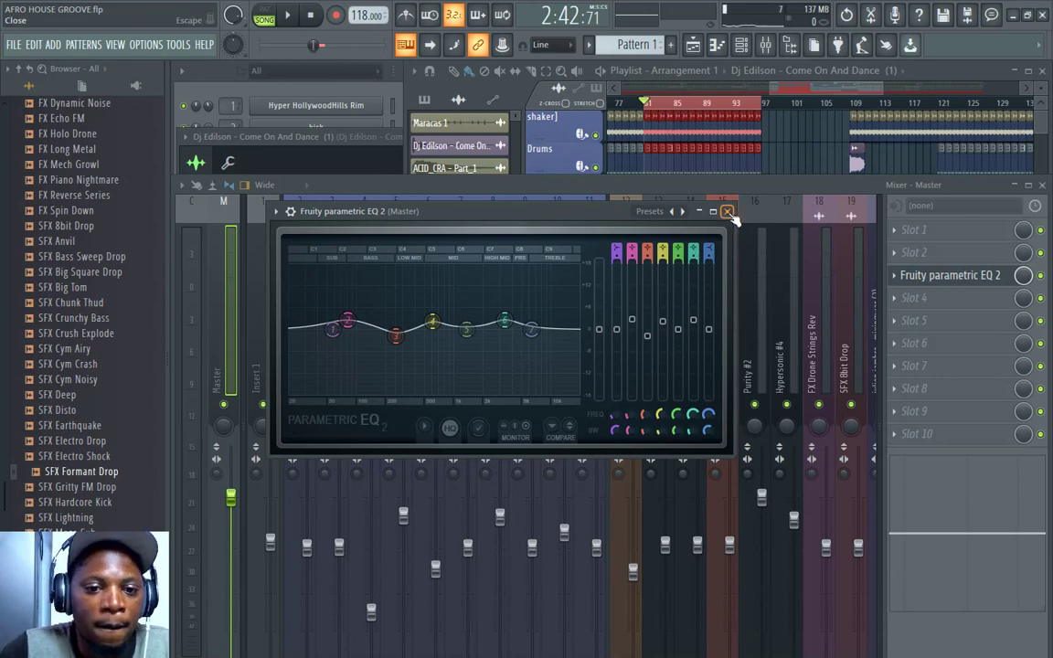
Compare the playing mix with the Master EQ bypassed and enabled, leaving the EQ on and closing its window.
key("space")
key("space")
left_click(1040, 276)
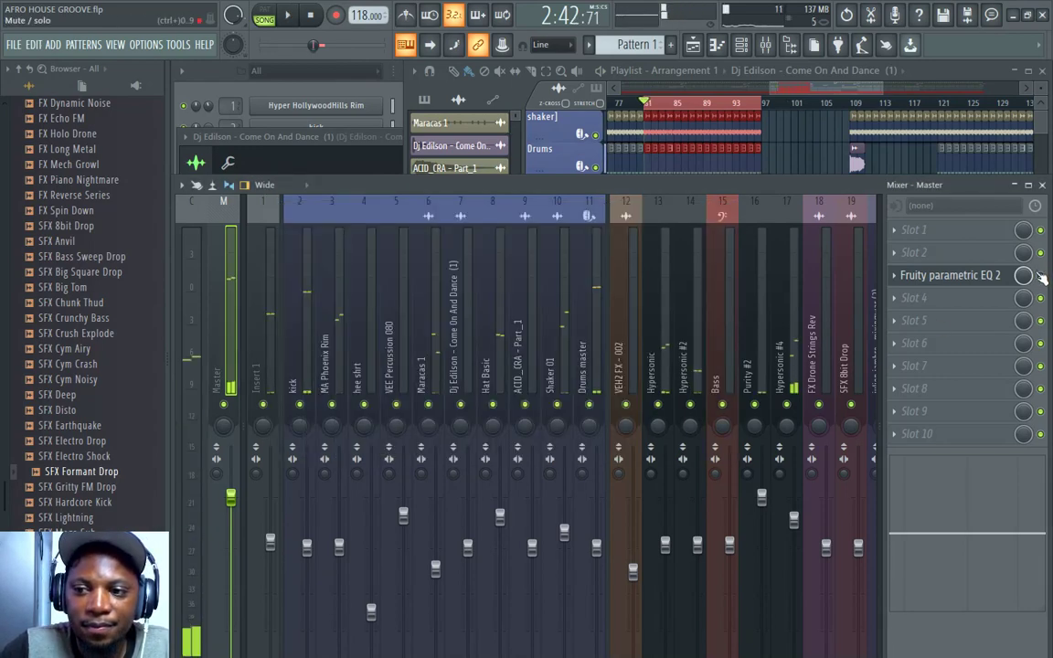
key("space")
left_click(1005, 276)
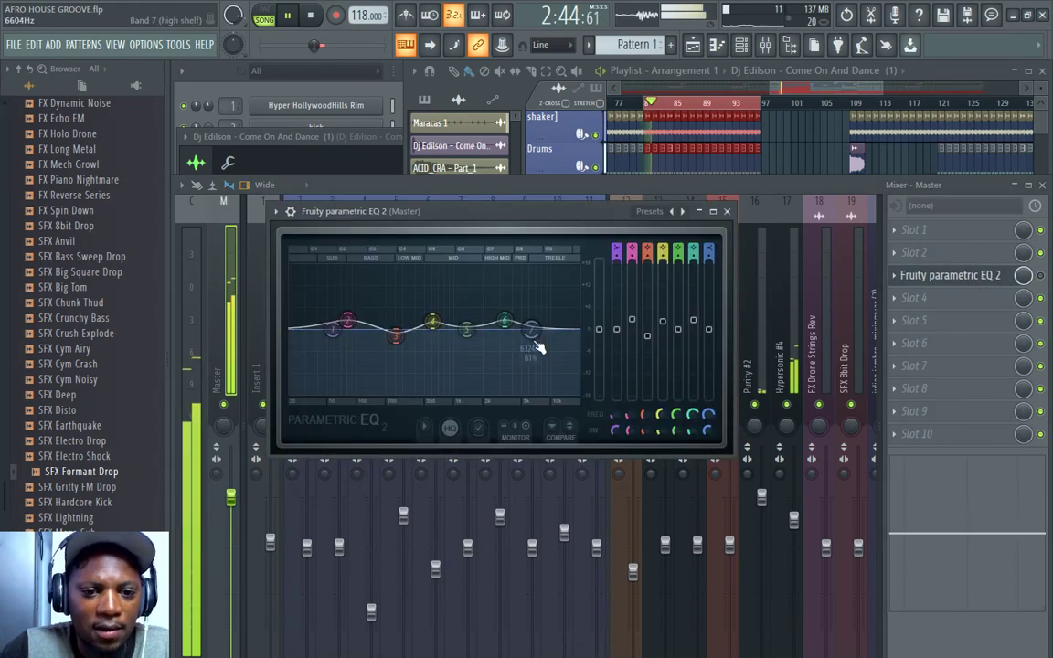
left_click(1041, 277)
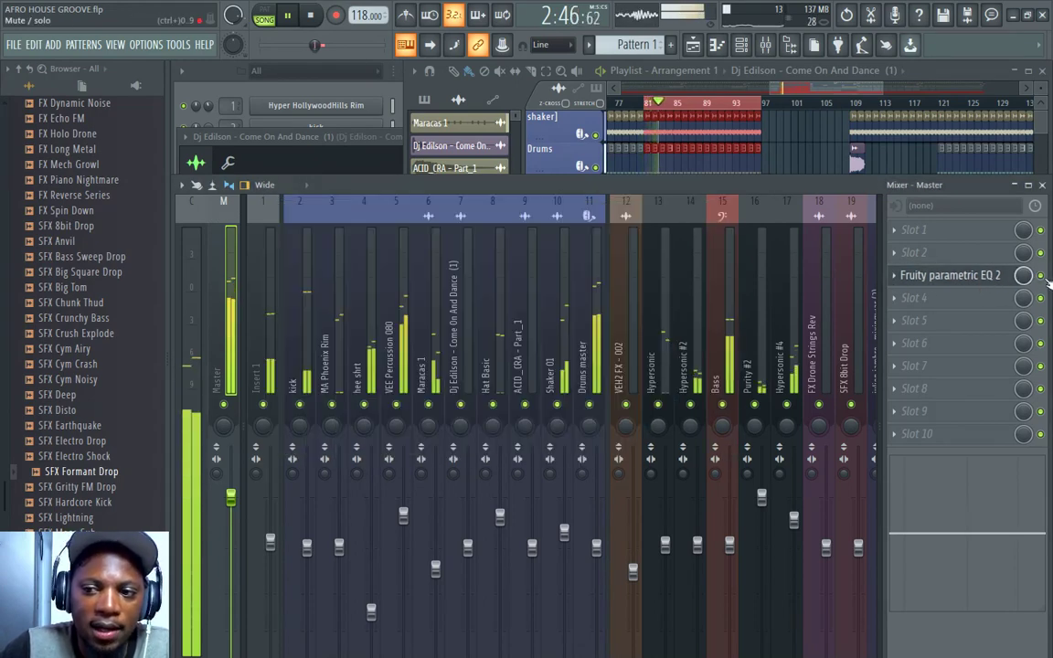
left_click(950, 277)
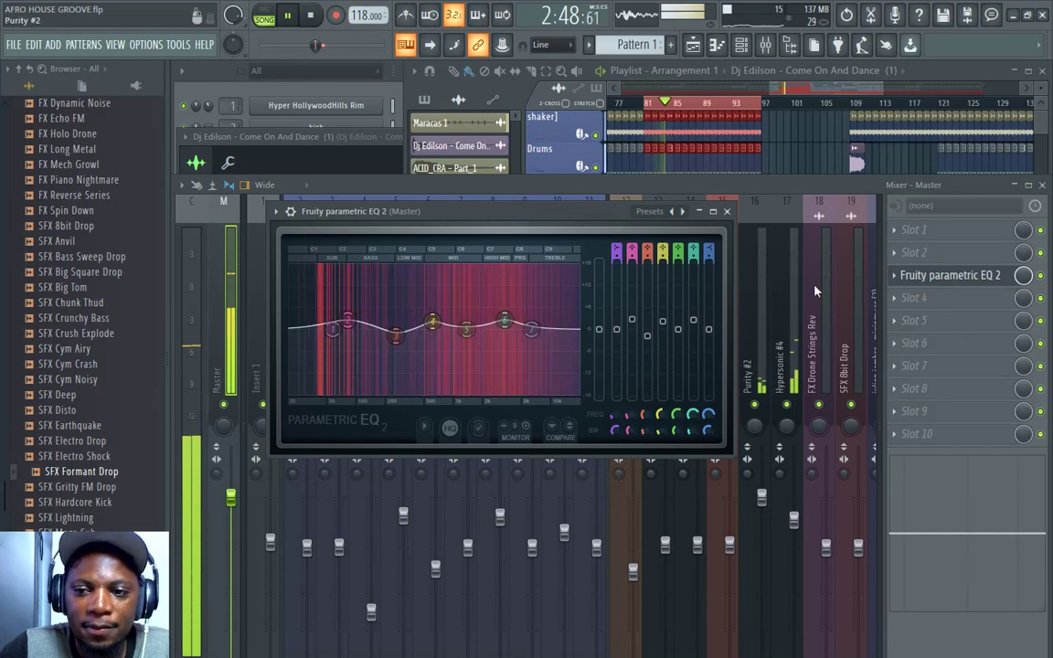
left_click(726, 211)
Load FabFilter Pro-C into slot 4 of the Master track and move its window clear of the effect slots.
left_click(914, 298)
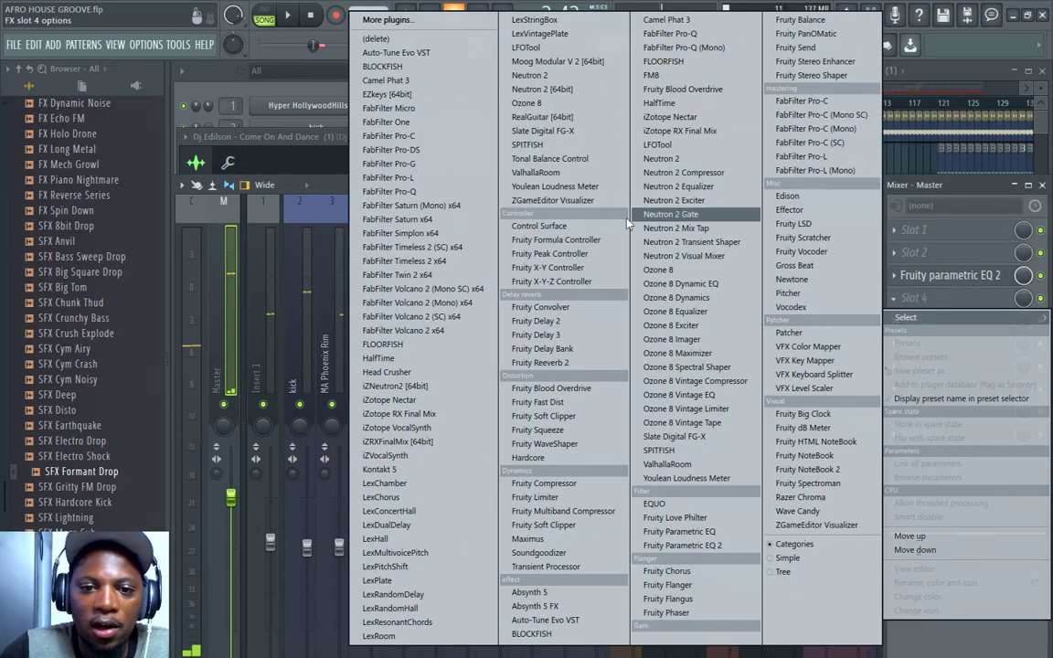
left_click(388, 135)
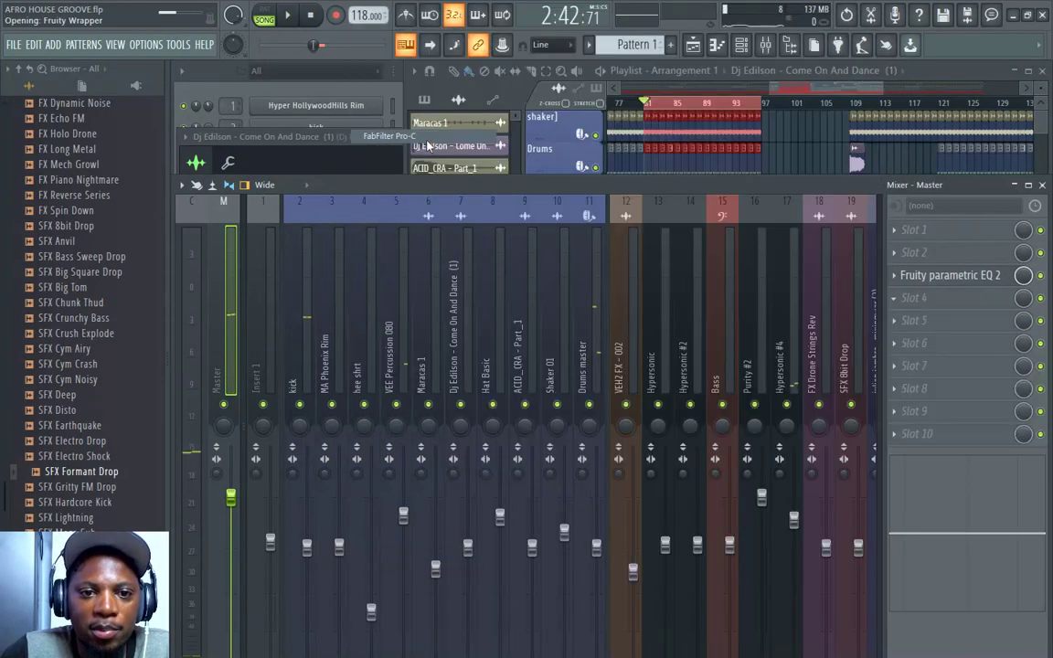
left_click_drag(494, 224, 440, 164)
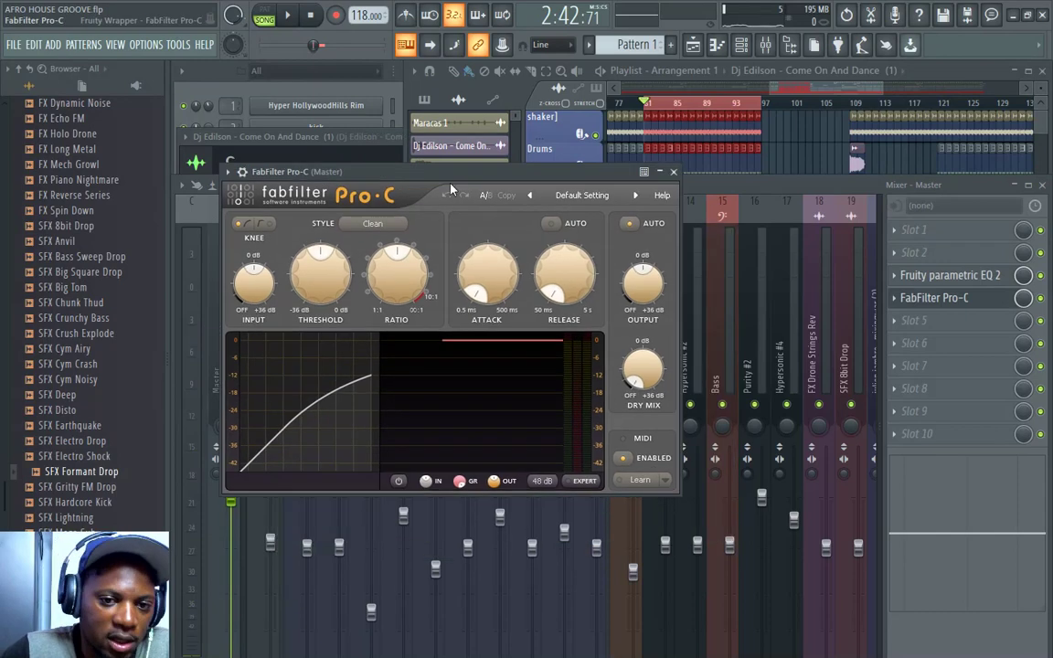
During playback, keep the compressor style on Clean and set the threshold to about -12.15 dB.
key("space")
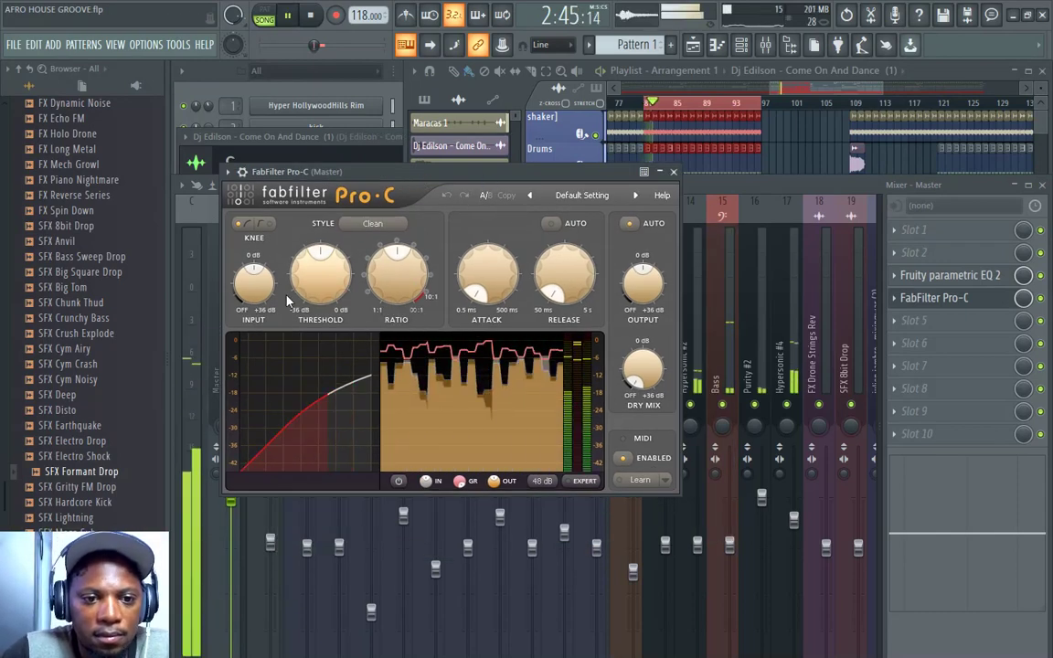
left_click_drag(319, 274, 373, 289)
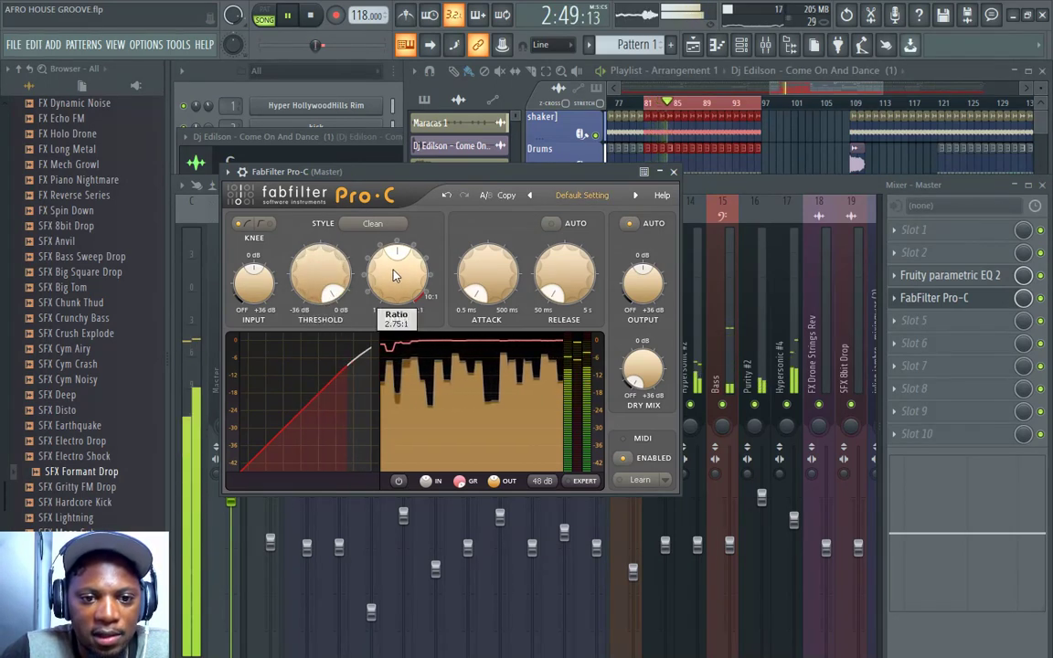
left_click(365, 226)
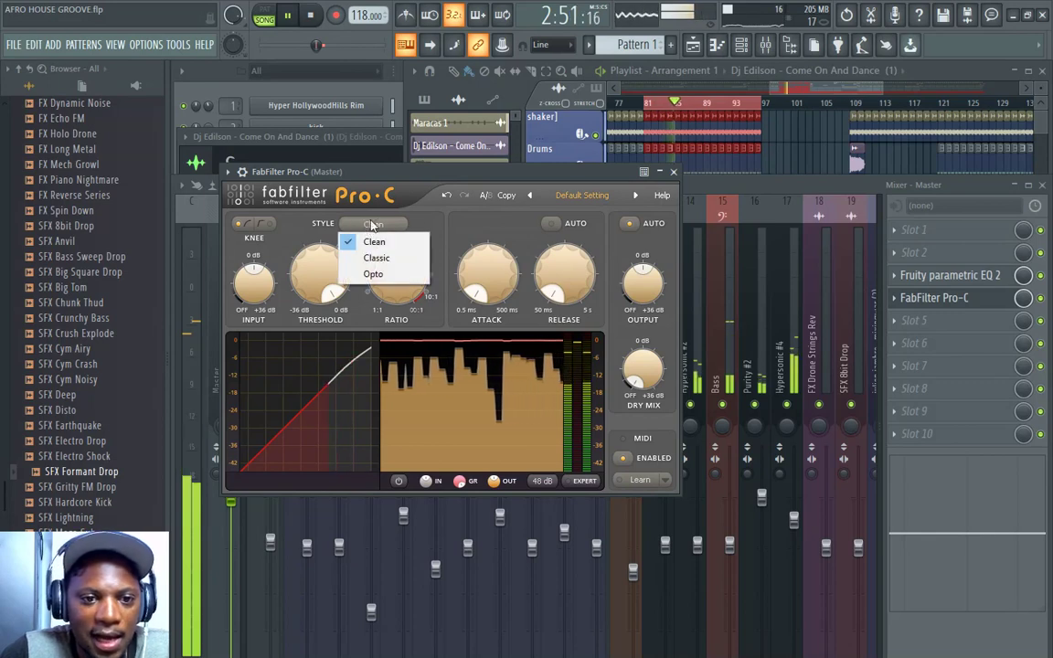
left_click(375, 242)
left_click_drag(326, 274, 325, 296)
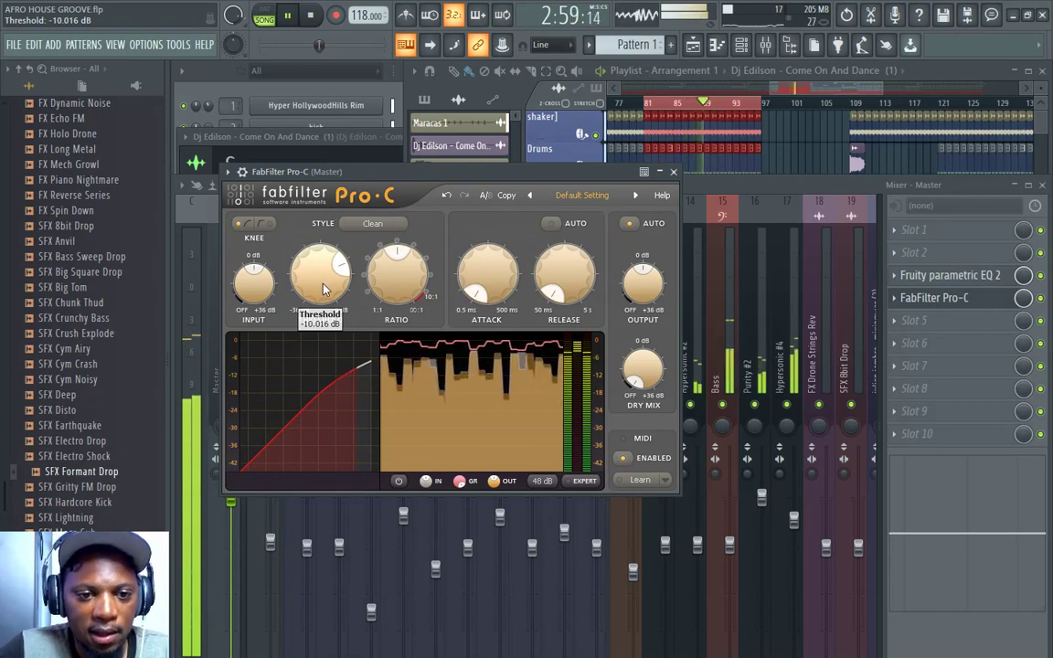
left_click_drag(323, 289, 324, 306)
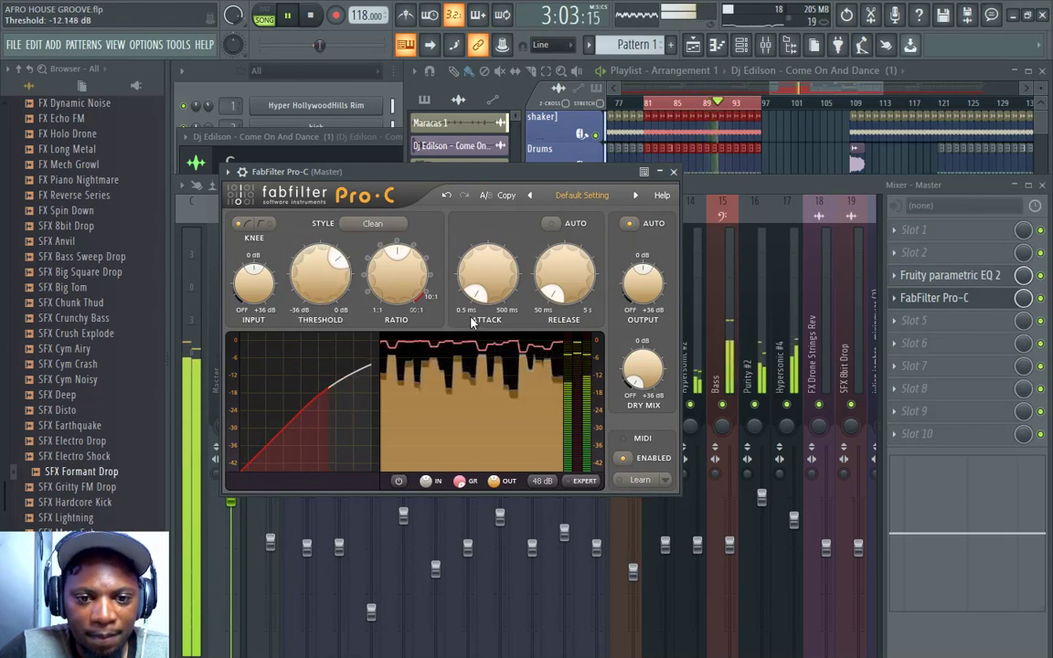
Set the compressor's attack to about 1.08 ms and switch its release to automatic.
left_click_drag(486, 269, 484, 282)
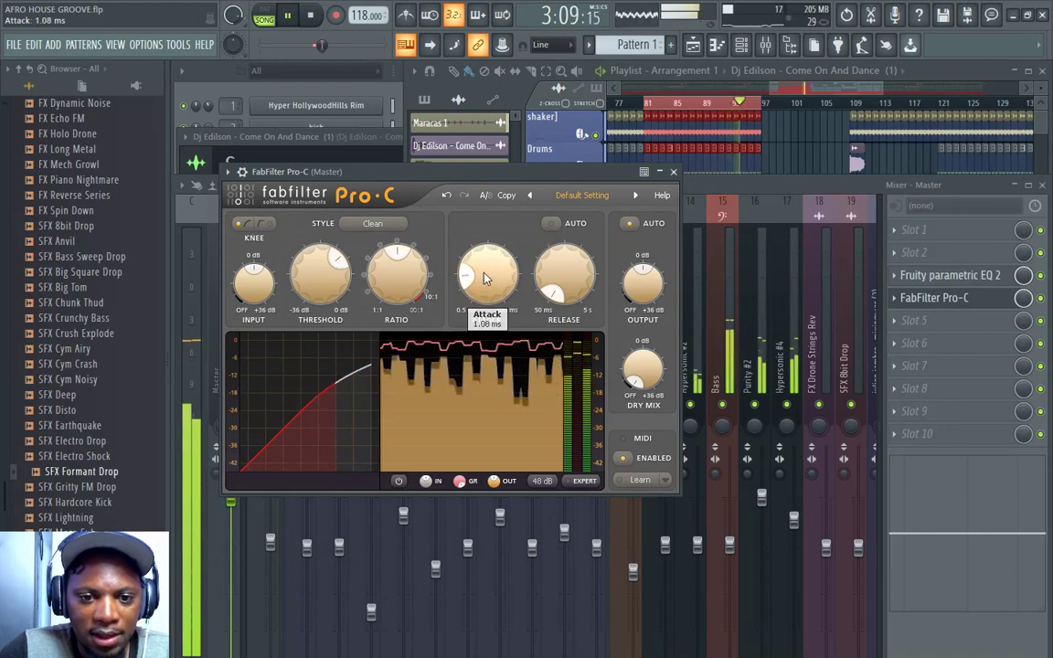
mouse_move(548, 283)
left_mouse_down()
mouse_move(559, 254)
mouse_move(558, 276)
left_mouse_up()
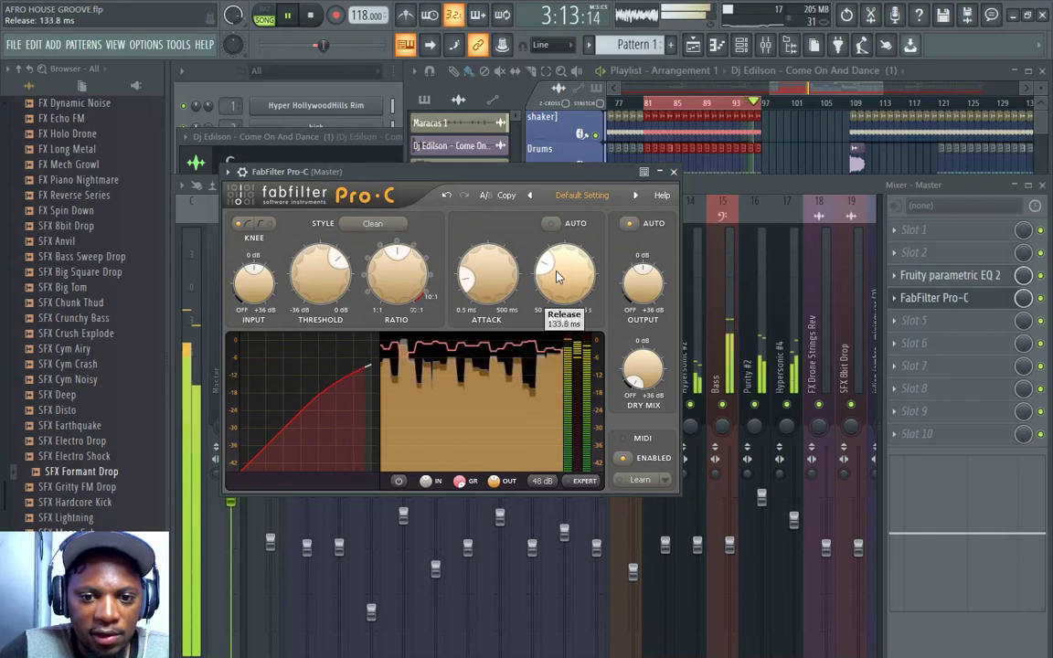
left_click(550, 223)
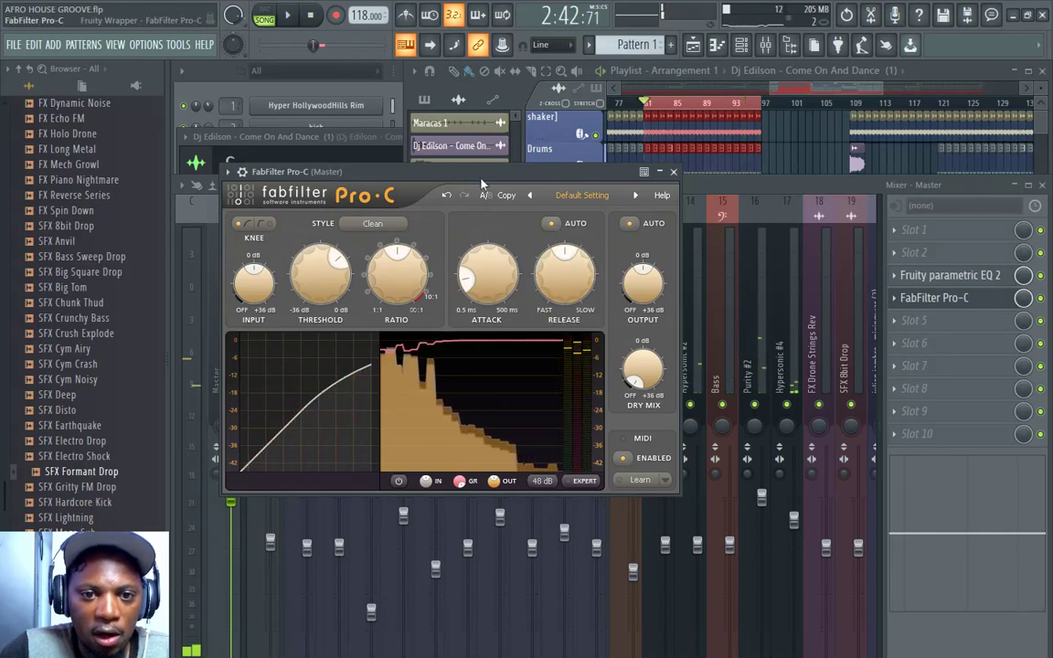
Play the selection again and lower the compressor's ratio for gentler compression.
key("space")
left_click_drag(395, 290, 408, 329)
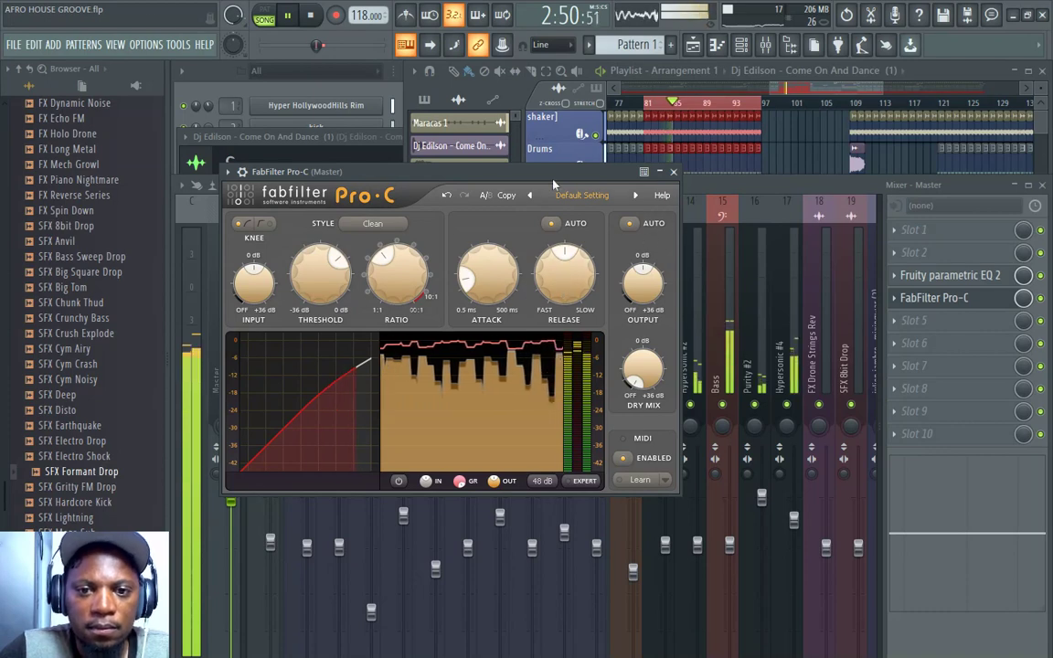
Lower the compressor's threshold to about -19.97 dB during playback, stop the song and close the compressor.
left_click_drag(322, 292, 327, 381)
left_click_drag(336, 295, 323, 267)
left_click_drag(322, 258, 324, 263)
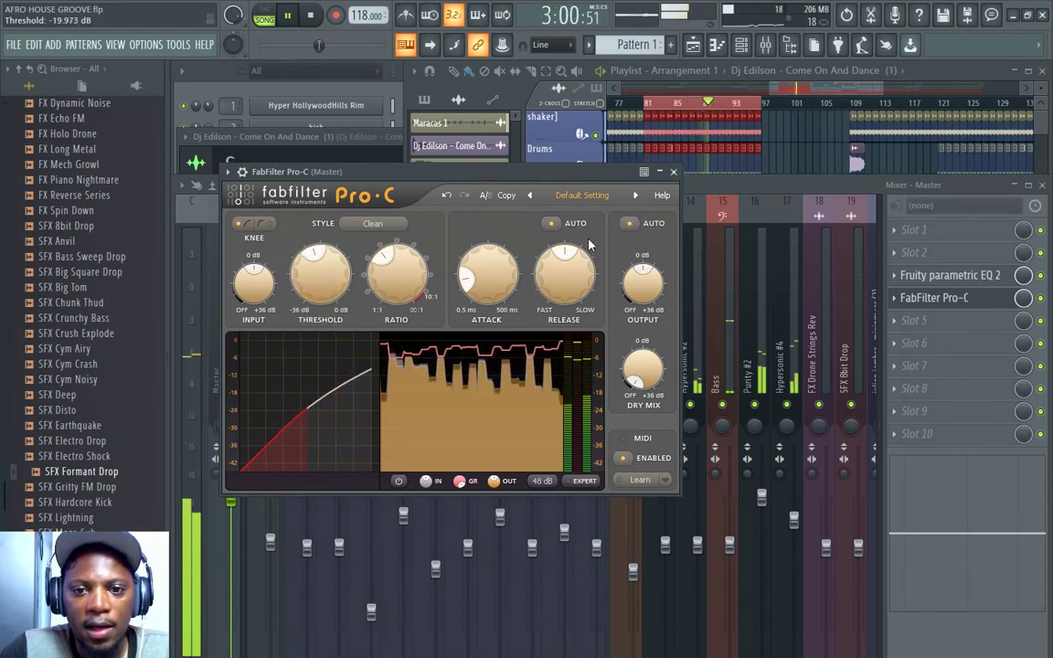
key("space")
left_click(674, 172)
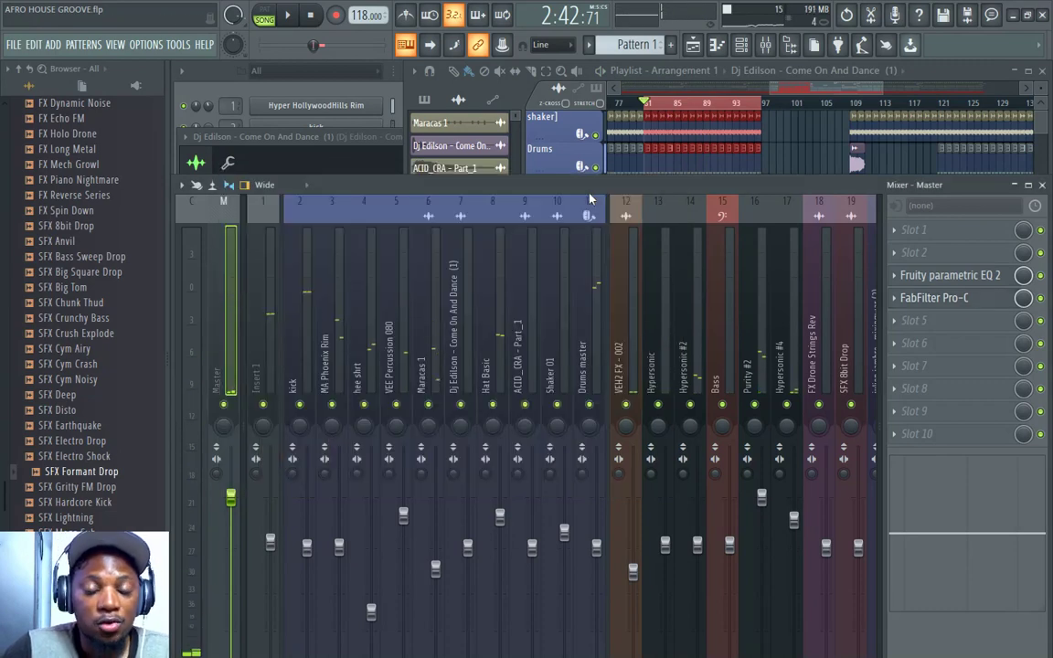
Load another Fruity Parametric EQ 2 into slot 5 of the Master track and play the selection.
left_click(978, 326)
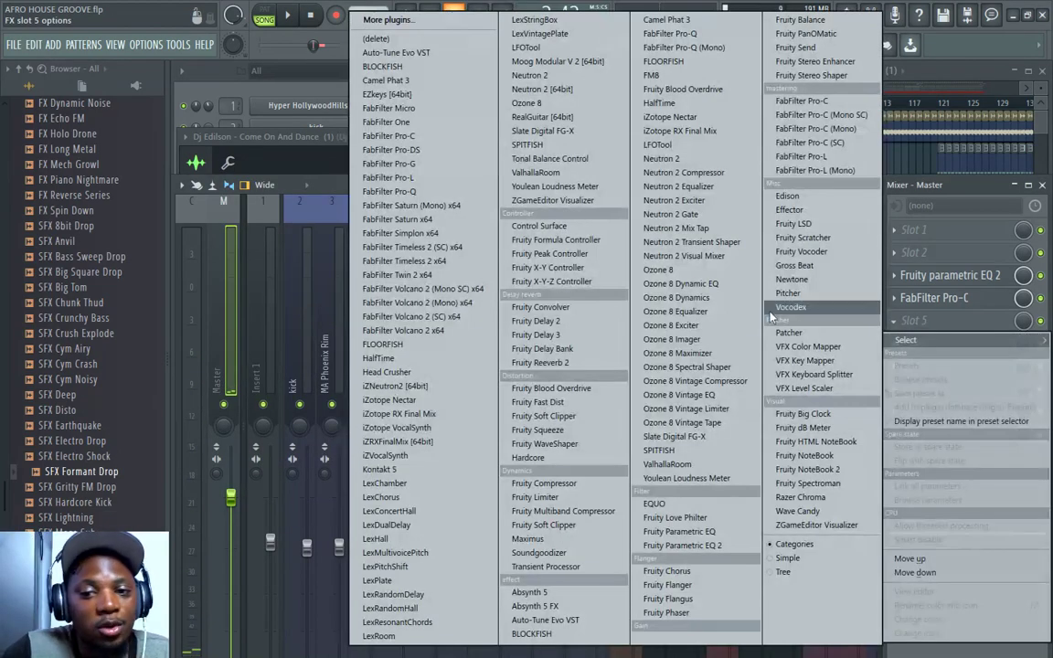
left_click(688, 546)
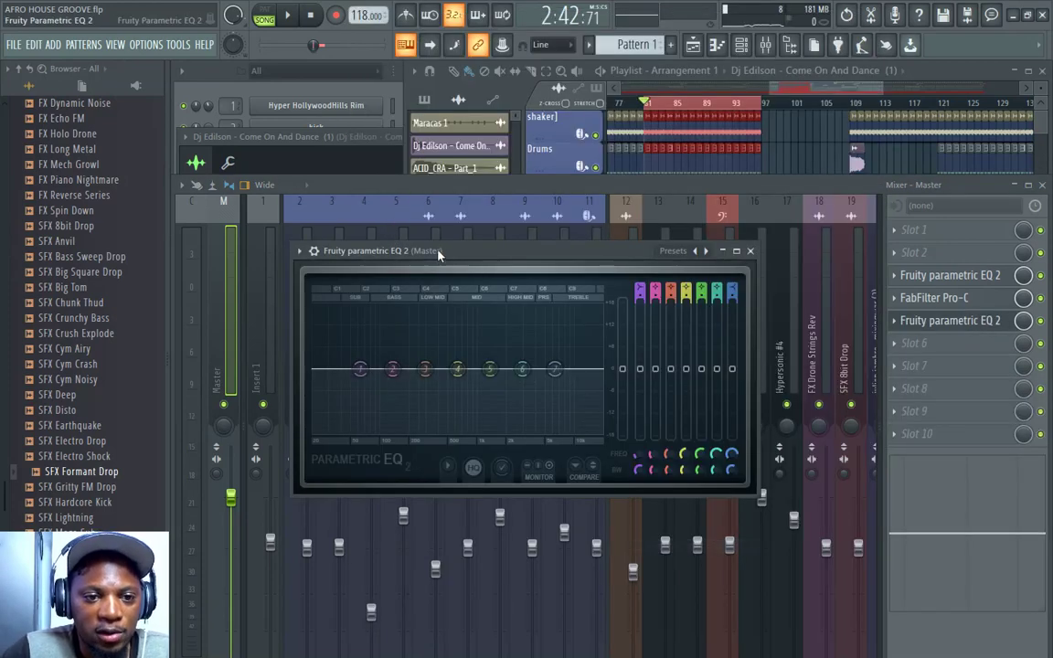
key("space")
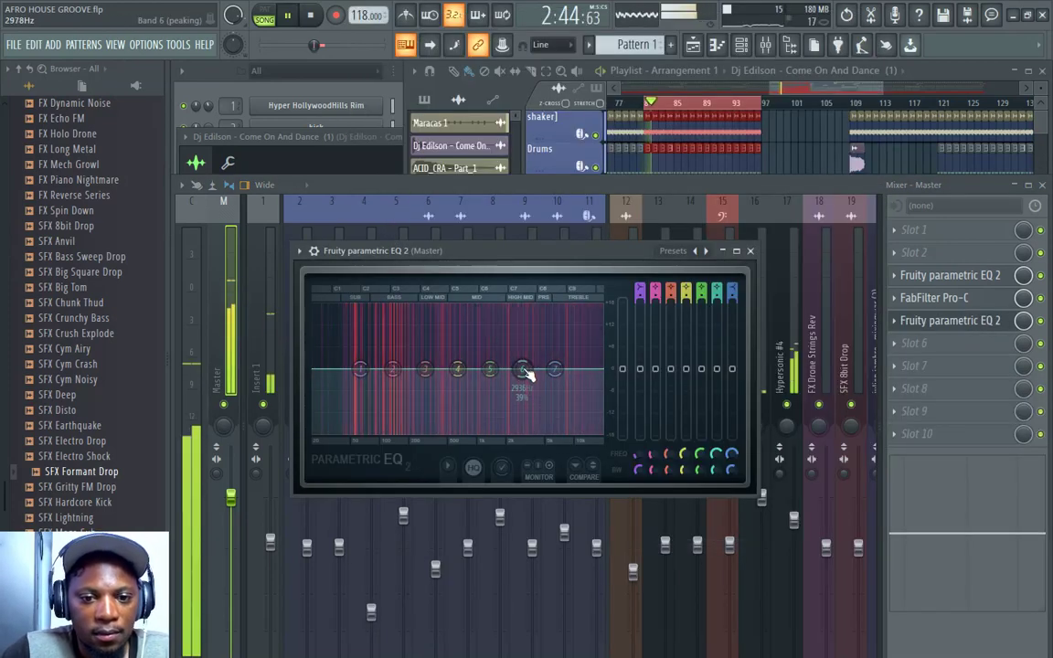
Boost EQ band 6 near 3.67 kHz, narrow its bandwidth to 14%, stop playback and reduce the boost to a slight one.
left_click_drag(527, 375, 535, 335)
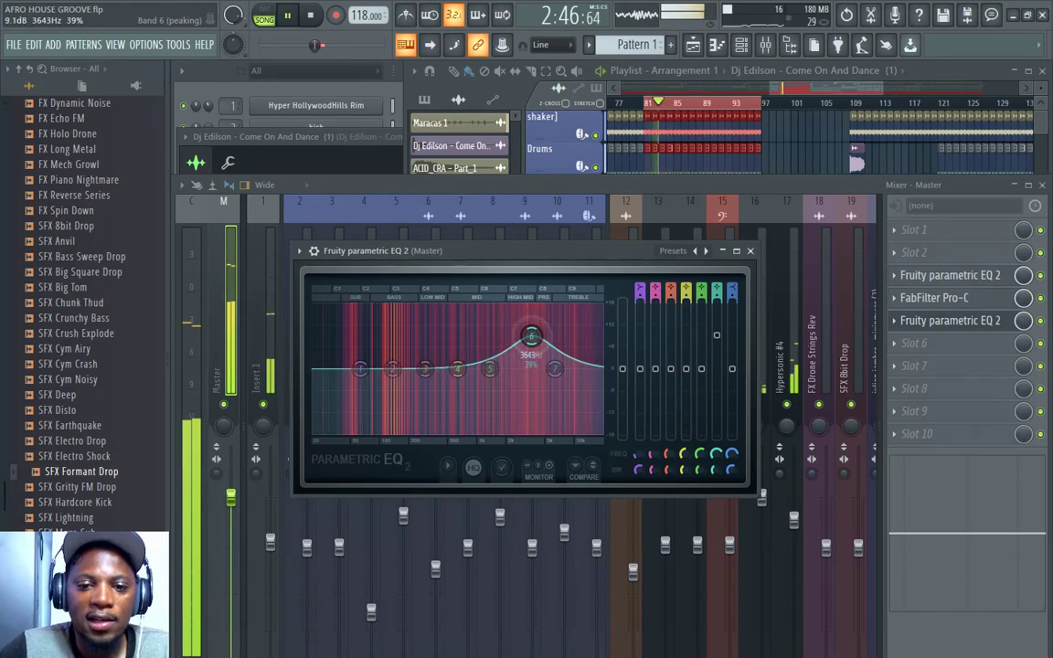
scroll(534, 334, "down", 5)
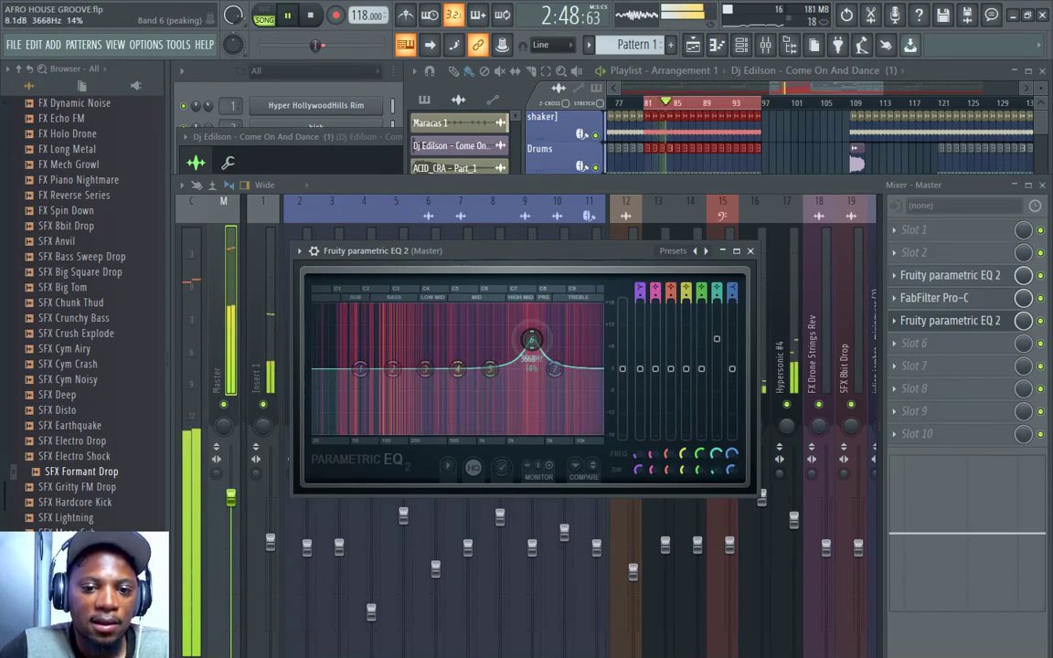
key("space")
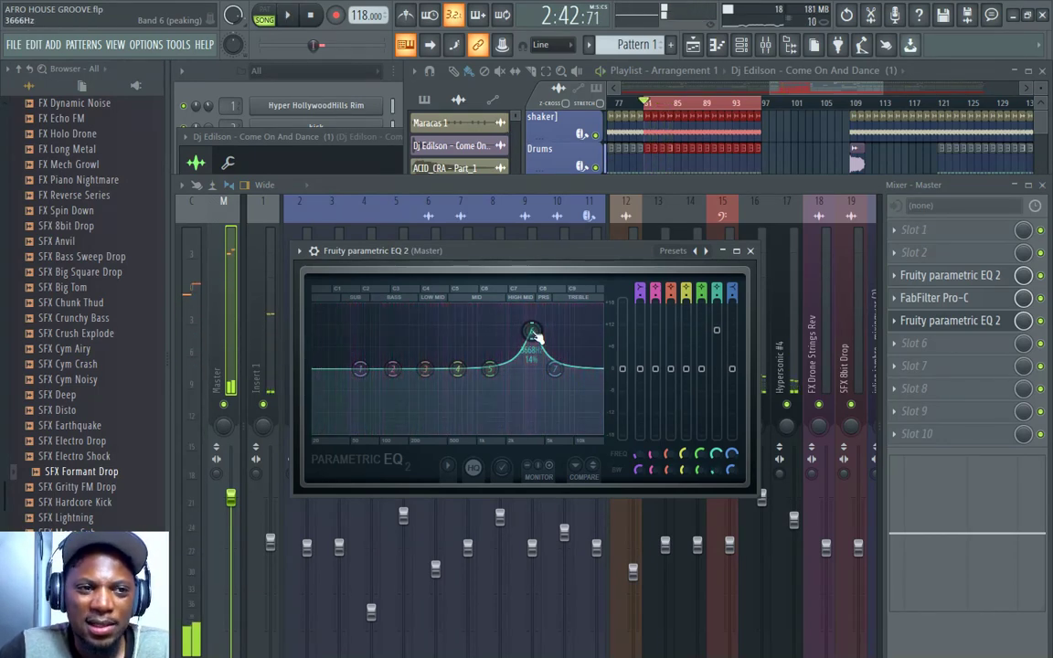
left_click_drag(531, 334, 528, 355)
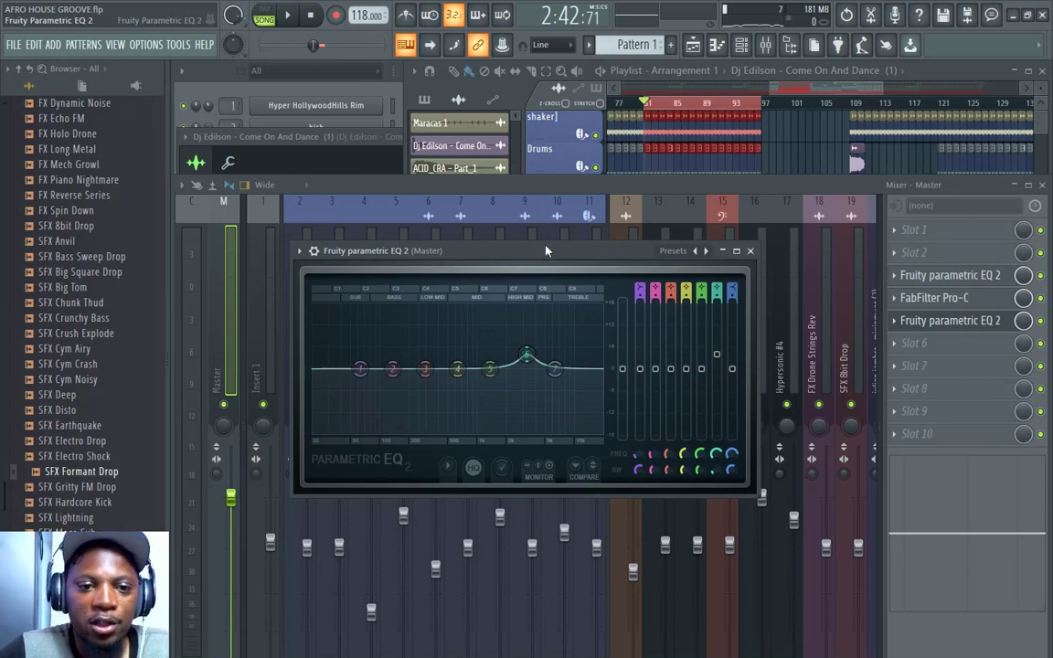
Move the EQ window down and try a strong band 6 peak near 3.1 kHz, reducing it to a slight boost.
left_click_drag(546, 251, 563, 312)
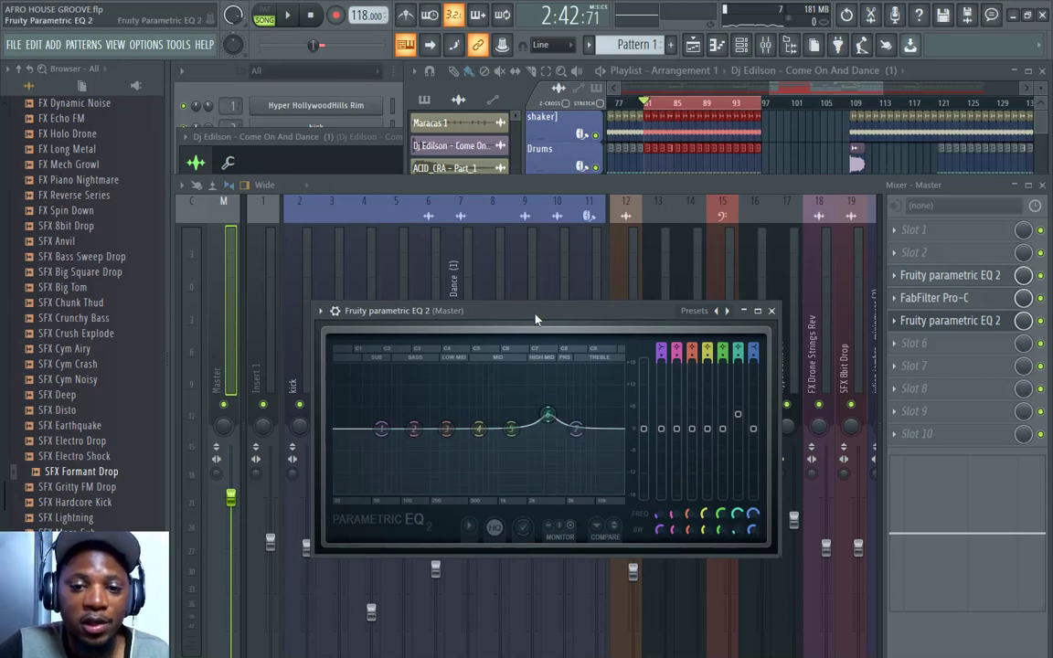
left_click_drag(537, 314, 551, 327)
left_click_drag(562, 427, 561, 396)
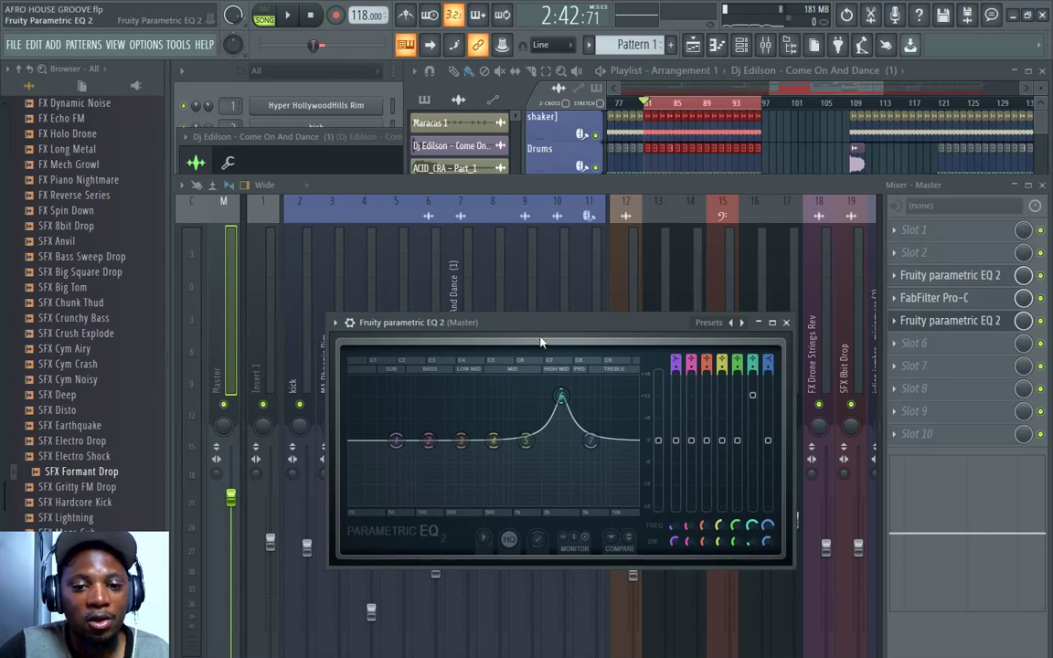
left_click_drag(561, 397, 560, 400)
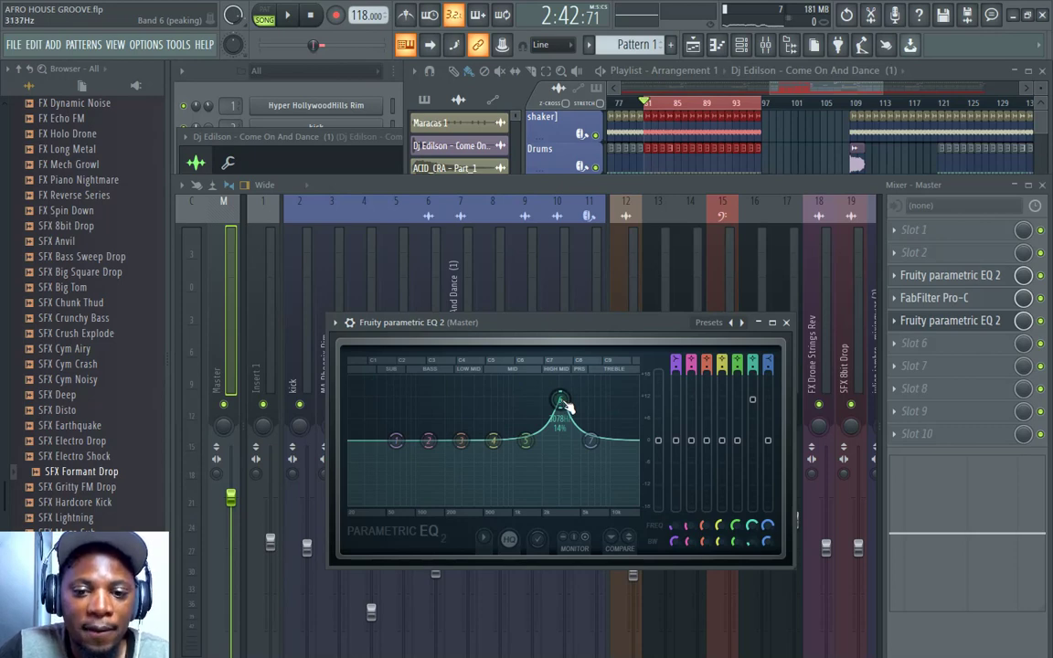
left_click_drag(568, 410, 568, 431)
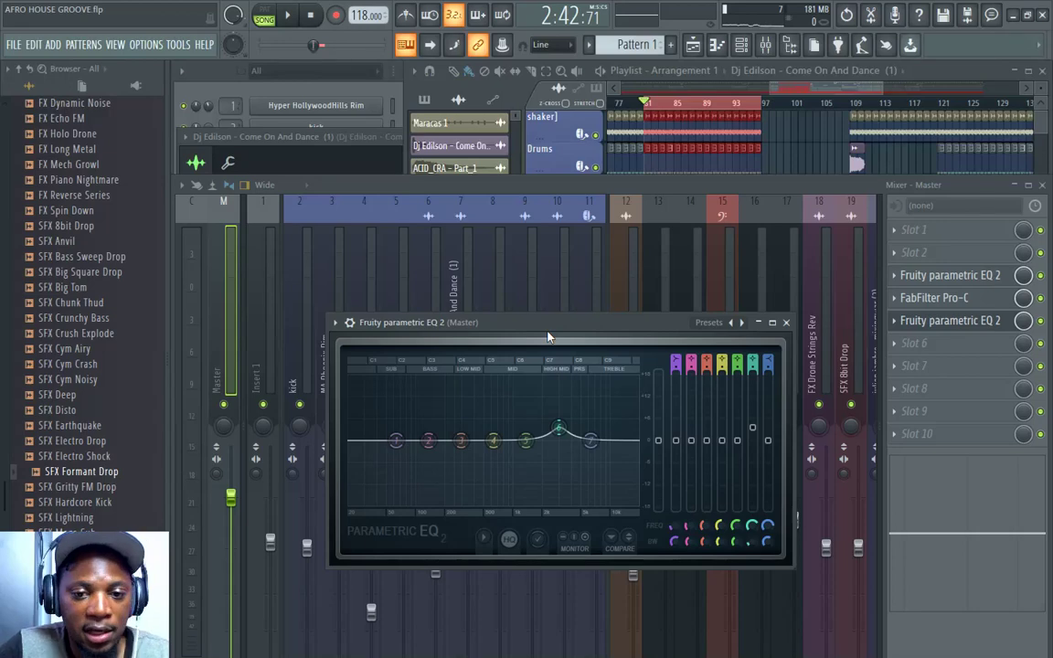
During playback, shift EQ band 6 up near 5 kHz with a slight boost, raise band 4 slightly and close the EQ.
key("space")
left_click_drag(559, 429, 563, 440)
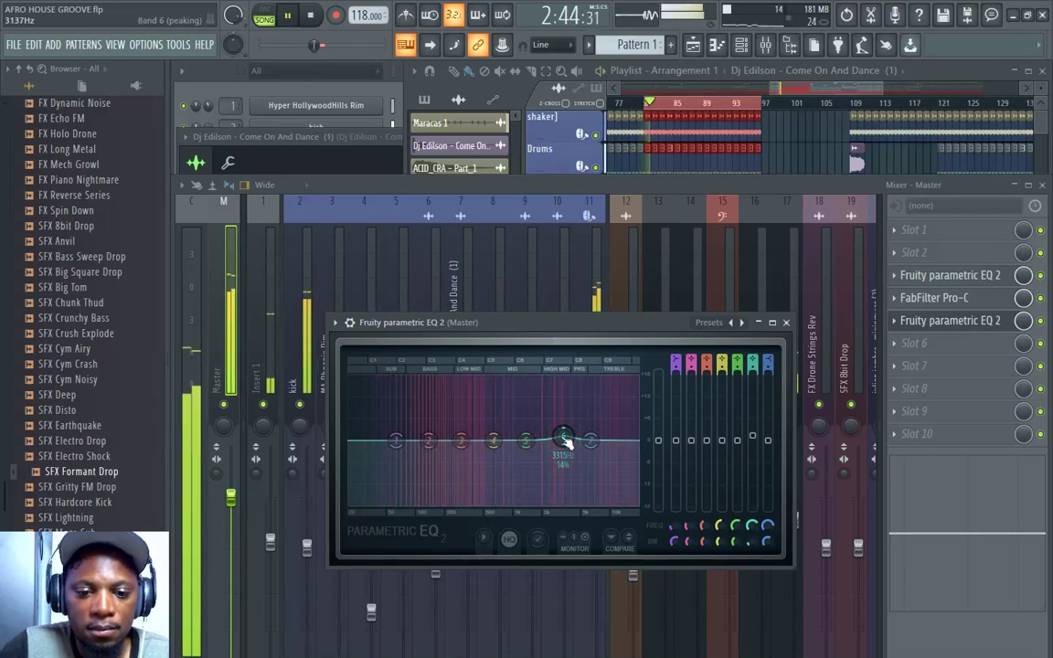
left_click_drag(492, 440, 587, 427)
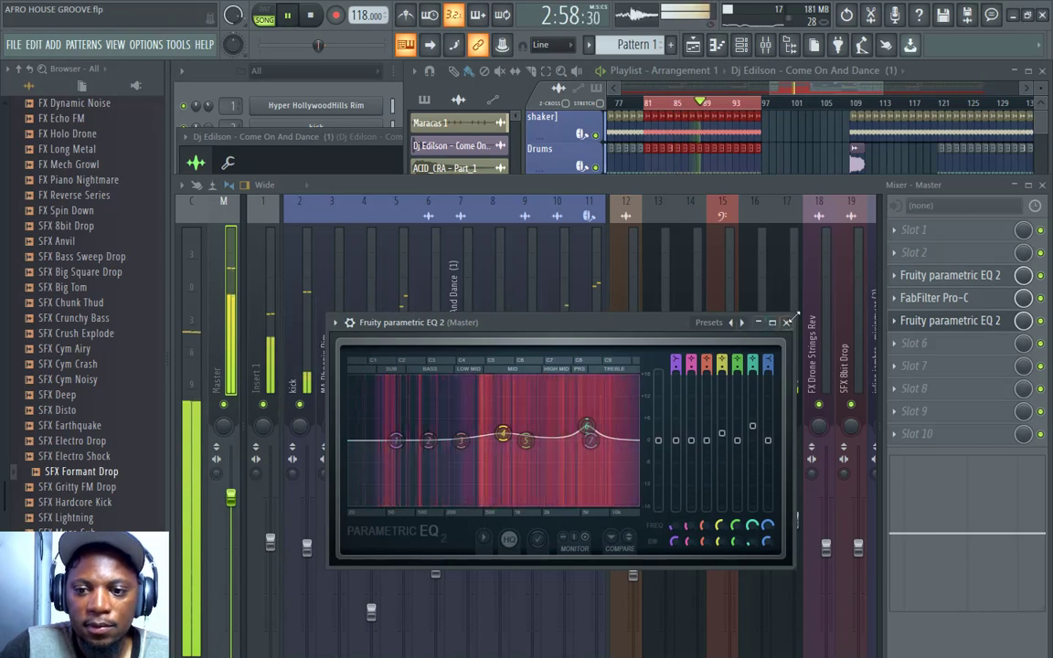
left_click(787, 322)
Load Ozone 8 Exciter into slot 6 of the Master track and move its window fully into view.
left_click(967, 344)
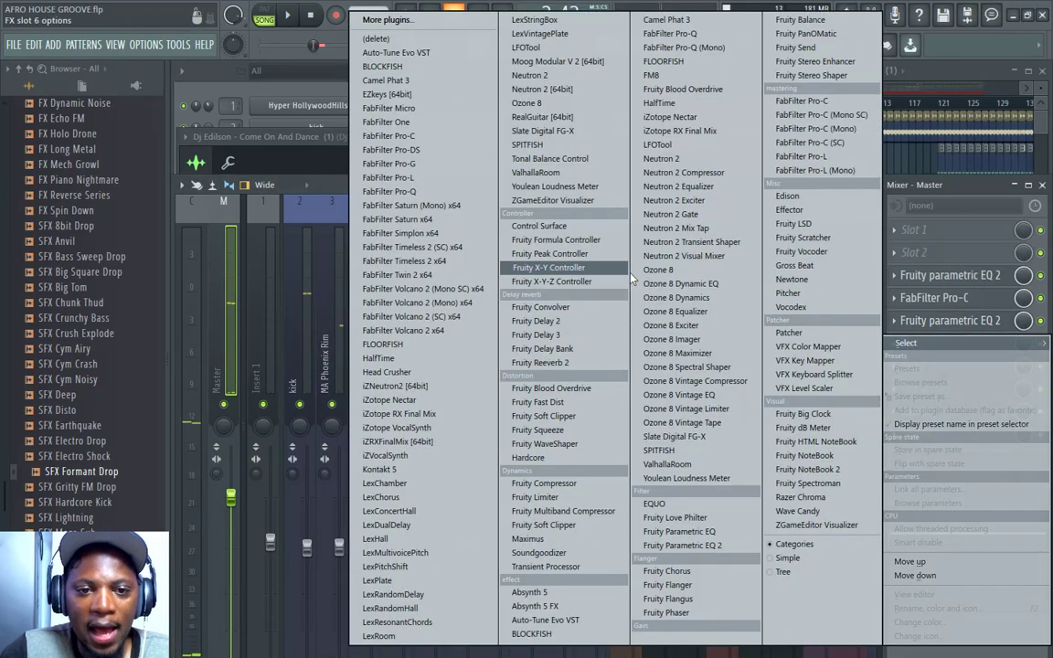
left_click(645, 324)
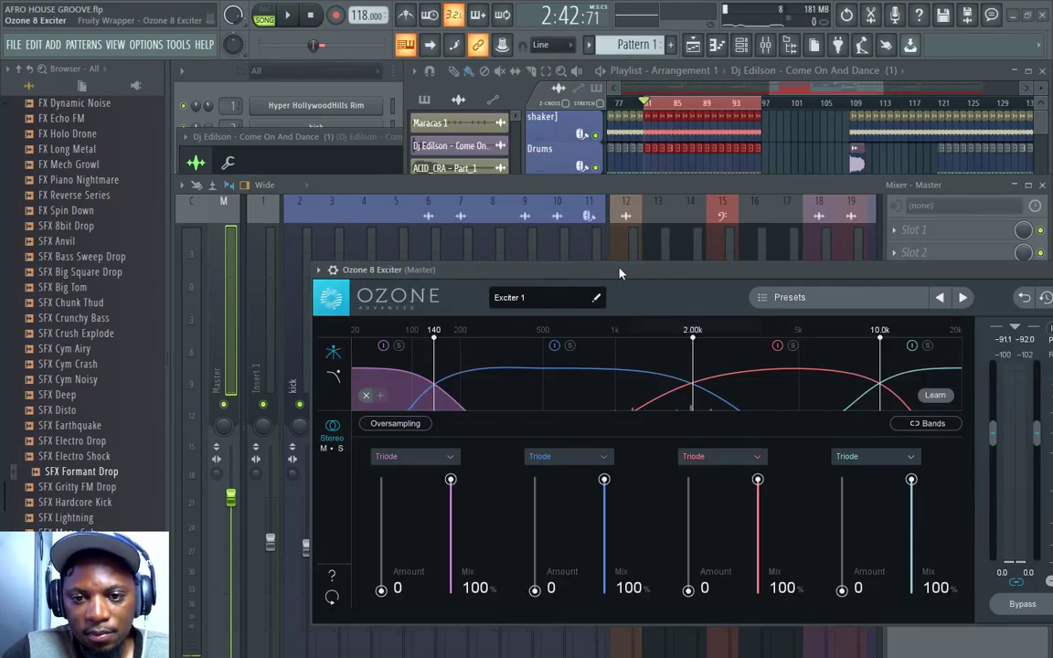
left_click_drag(637, 268, 536, 153)
Play the selection, let the exciter learn its crossover points and set the second band's amount to 3.4.
key("space")
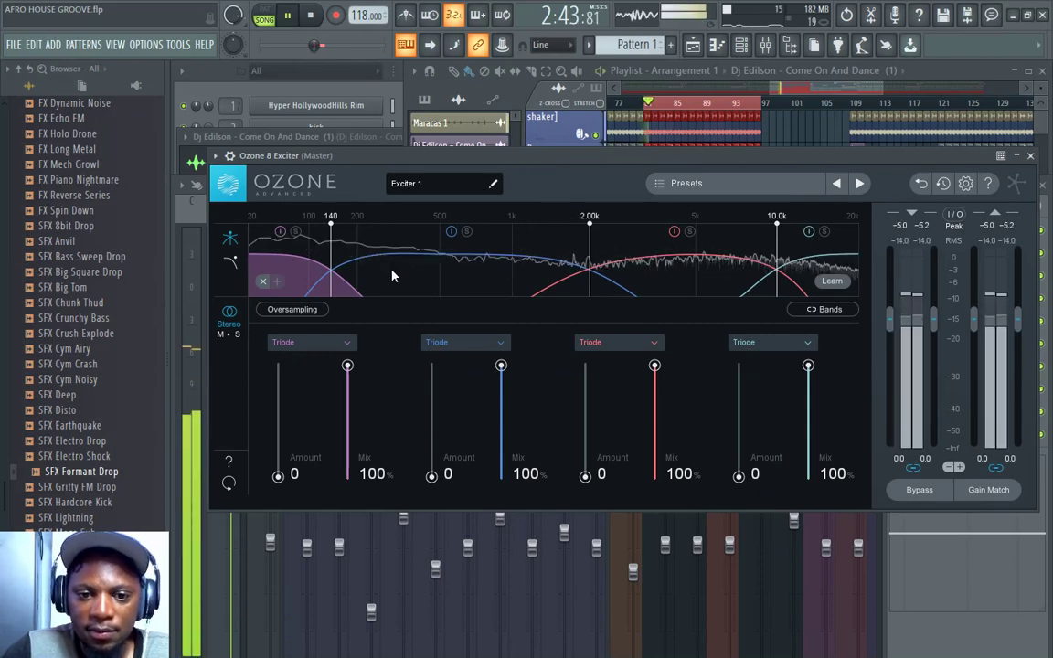
left_click(832, 280)
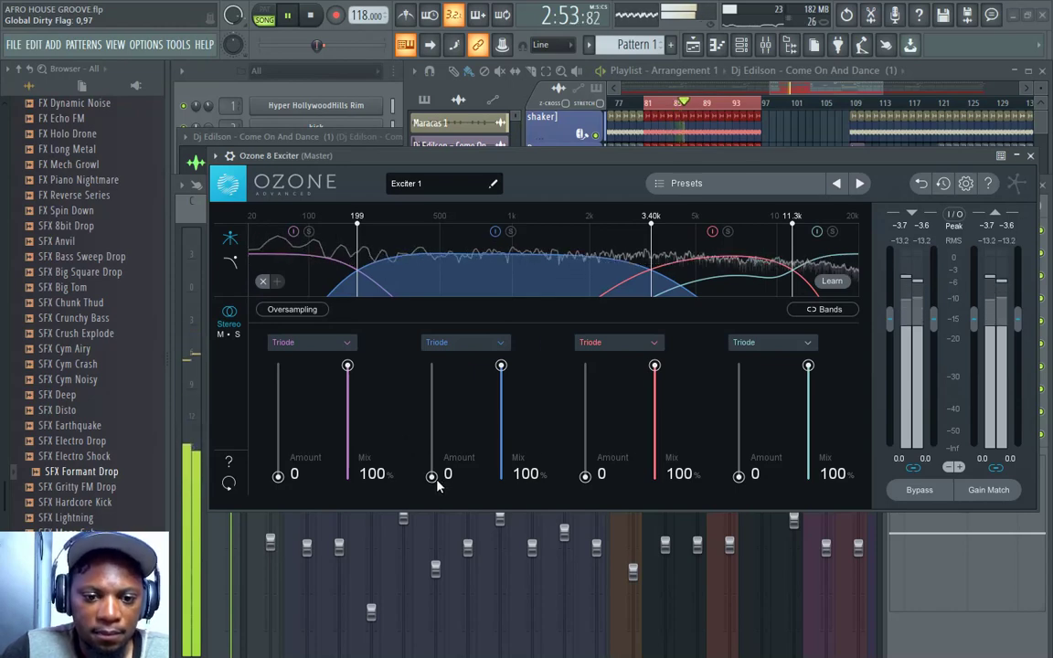
left_click_drag(431, 474, 432, 384)
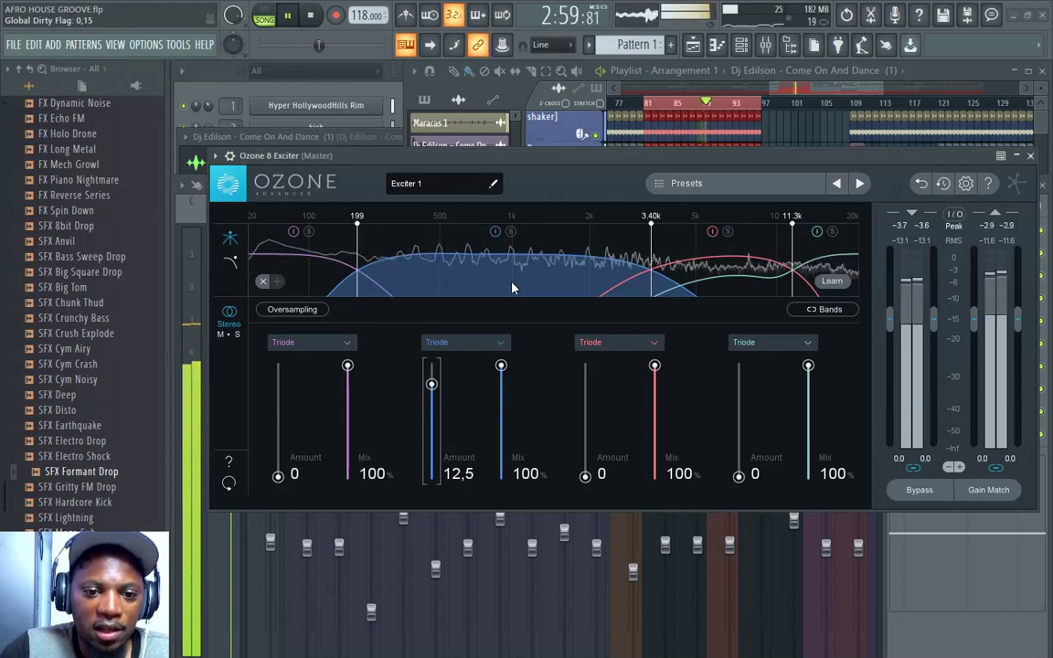
left_click_drag(429, 389, 437, 458)
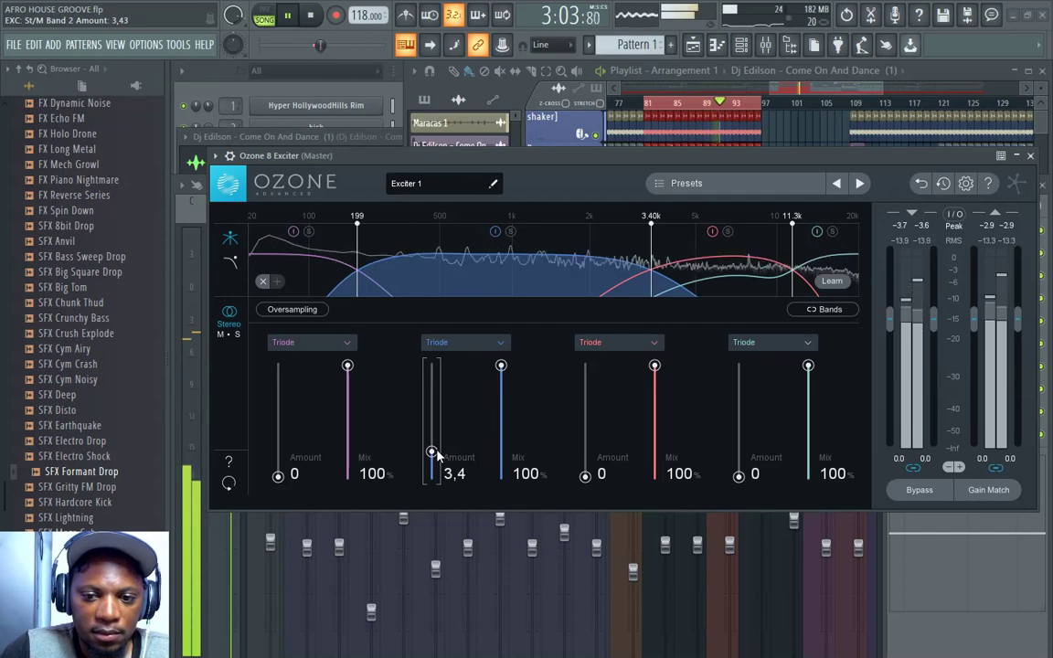
Set the exciter's fourth band to an amount of 7.4 and switch its mode to Tube.
left_click_drag(742, 476, 739, 422)
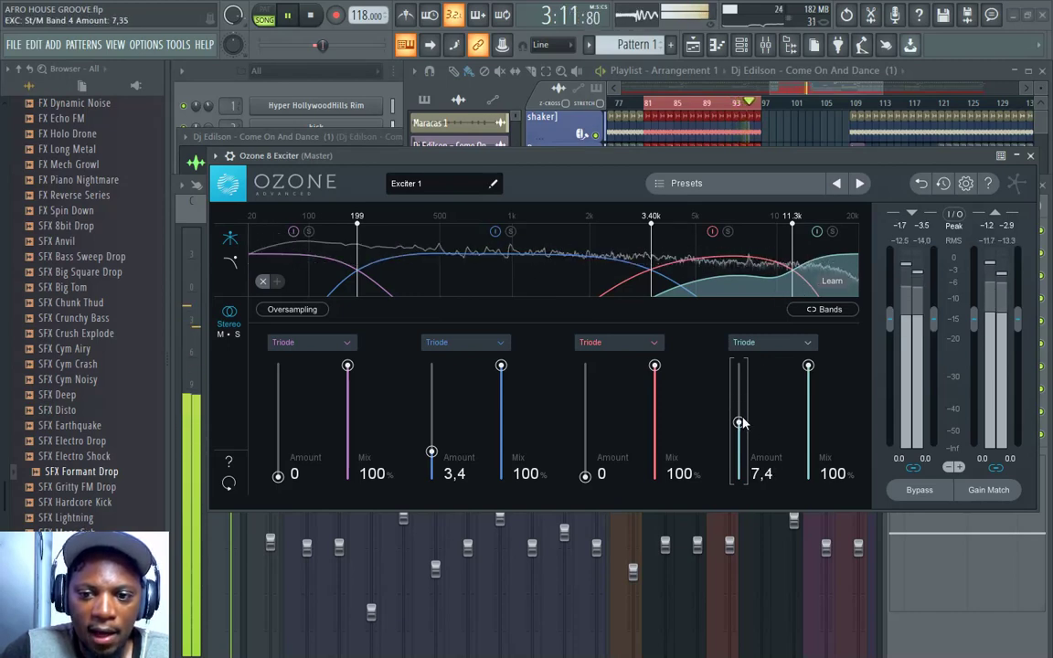
left_click(768, 345)
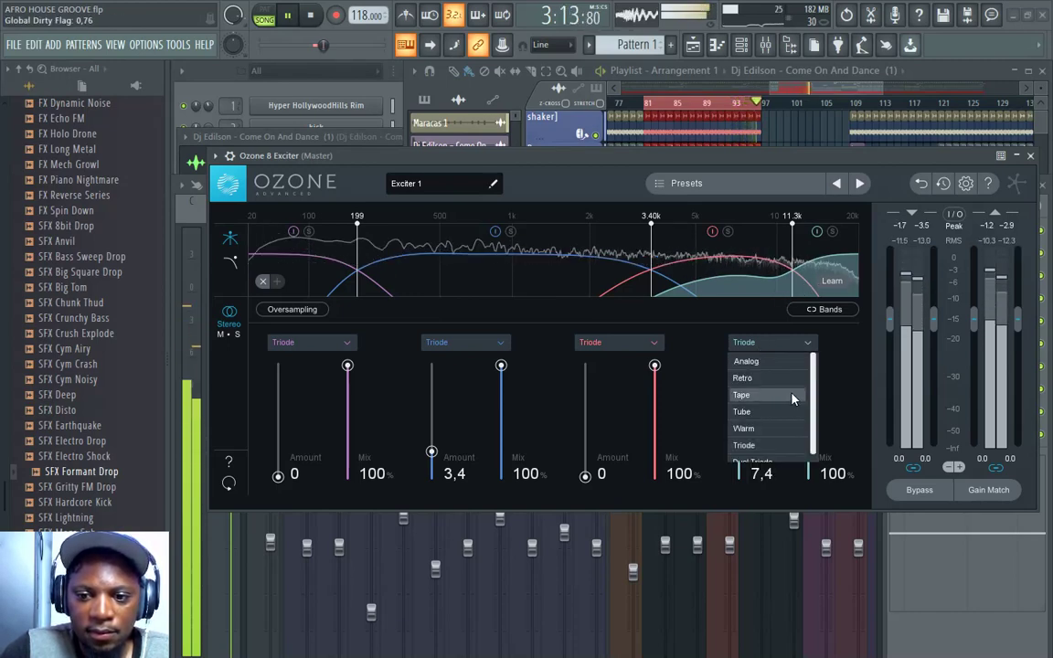
left_click(757, 411)
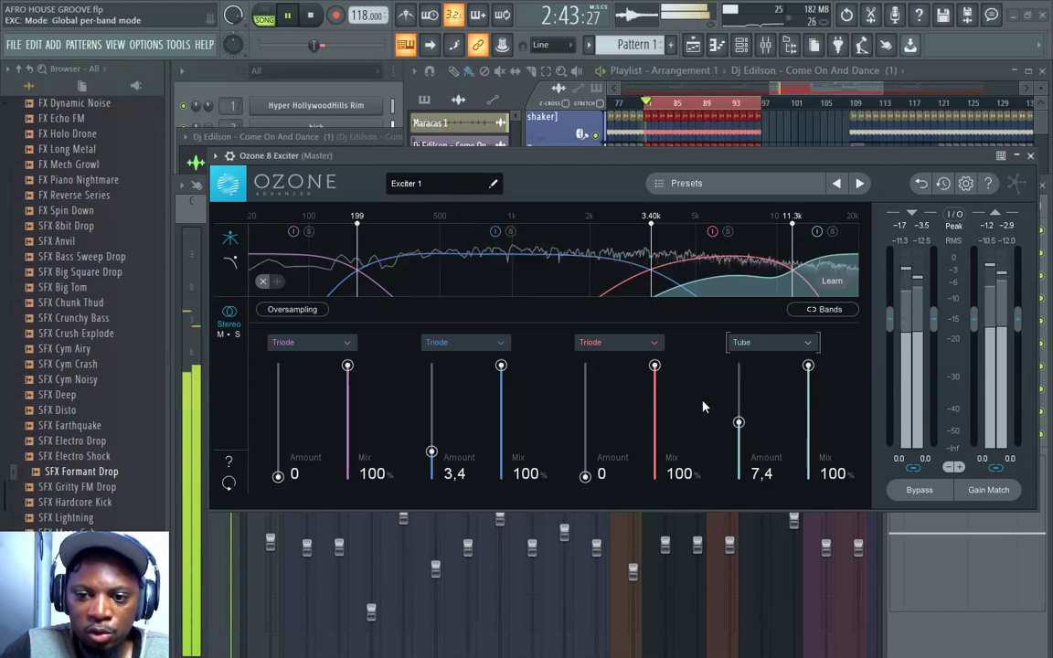
Reduce the fourth band's amount to 6.3 and raise the second band's amount to 4.7.
left_click_drag(740, 425, 740, 430)
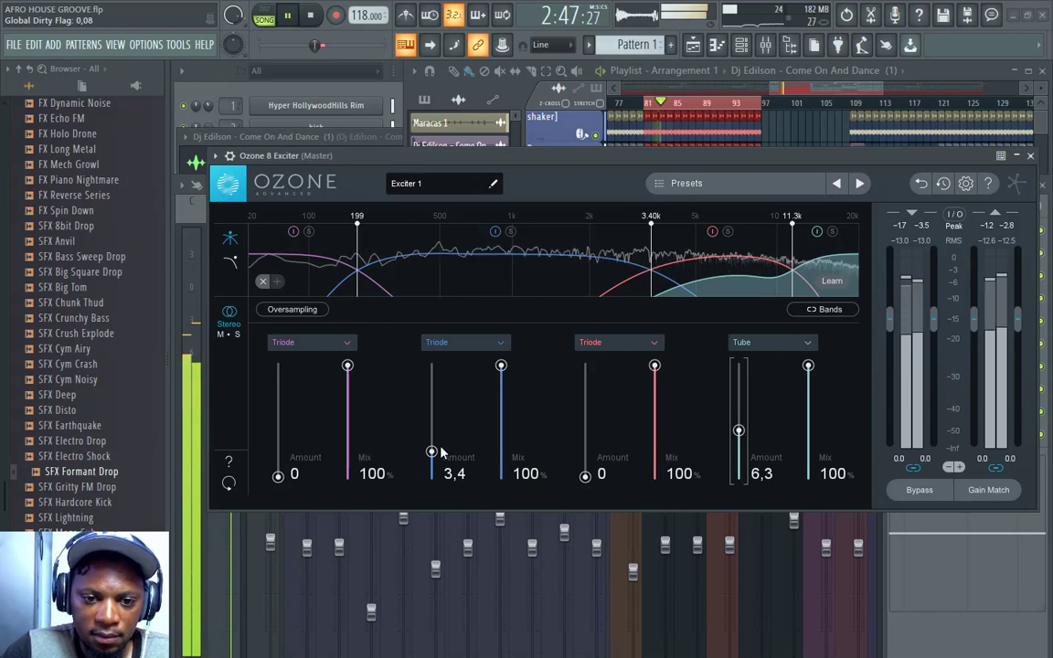
left_click_drag(431, 451, 431, 442)
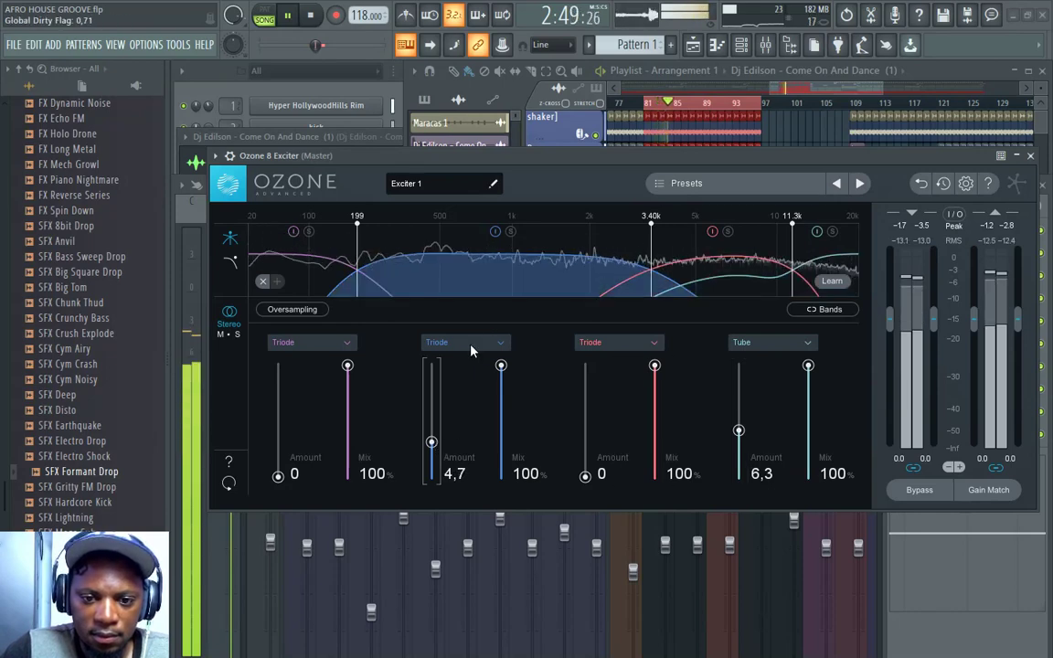
left_click_drag(431, 441, 431, 441)
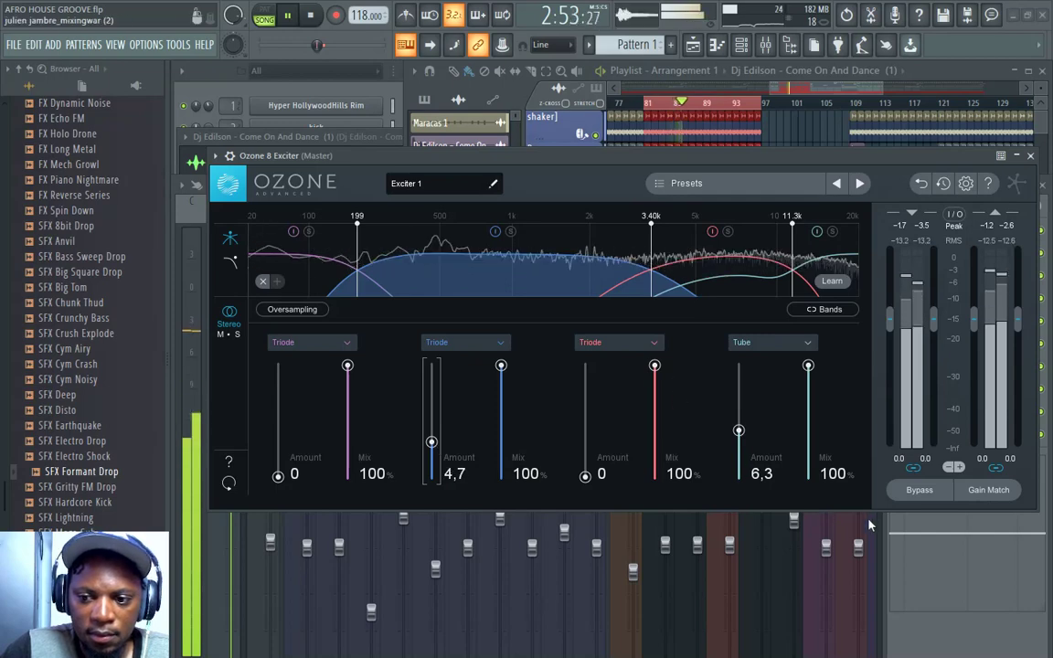
Compare the track with the exciter bypassed and active, leave it active, close it and stop playback.
left_click(911, 493)
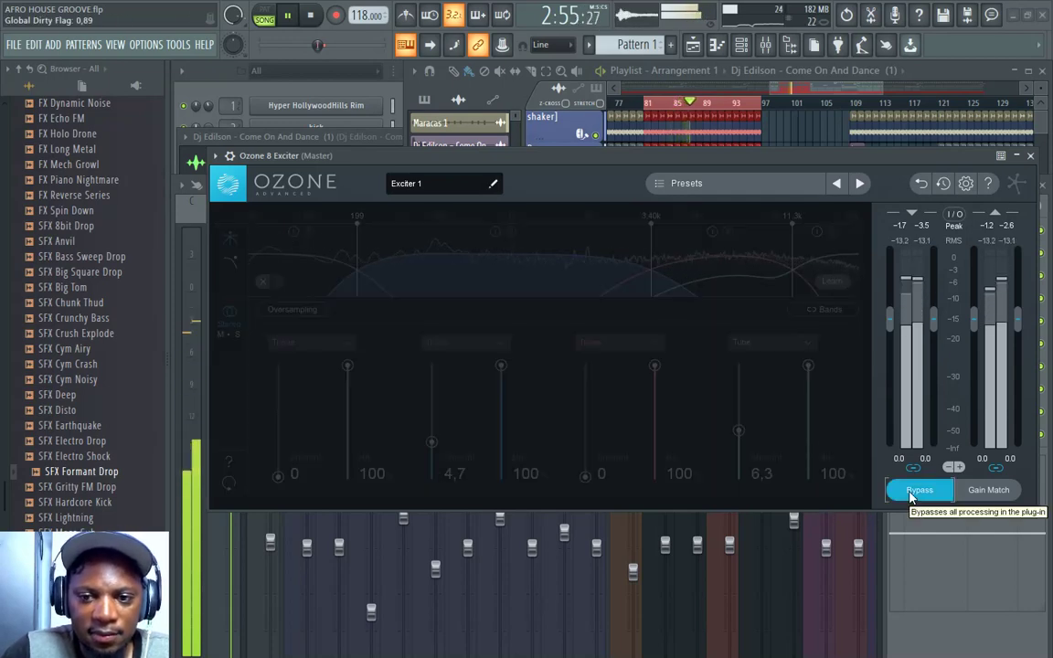
left_click(910, 491)
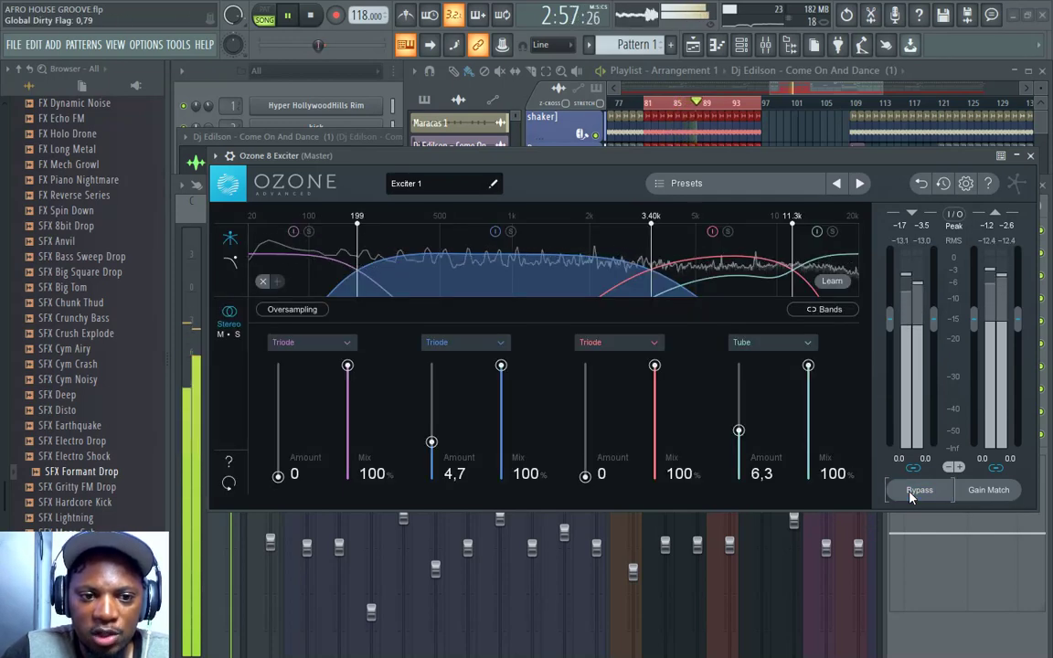
left_click(909, 493)
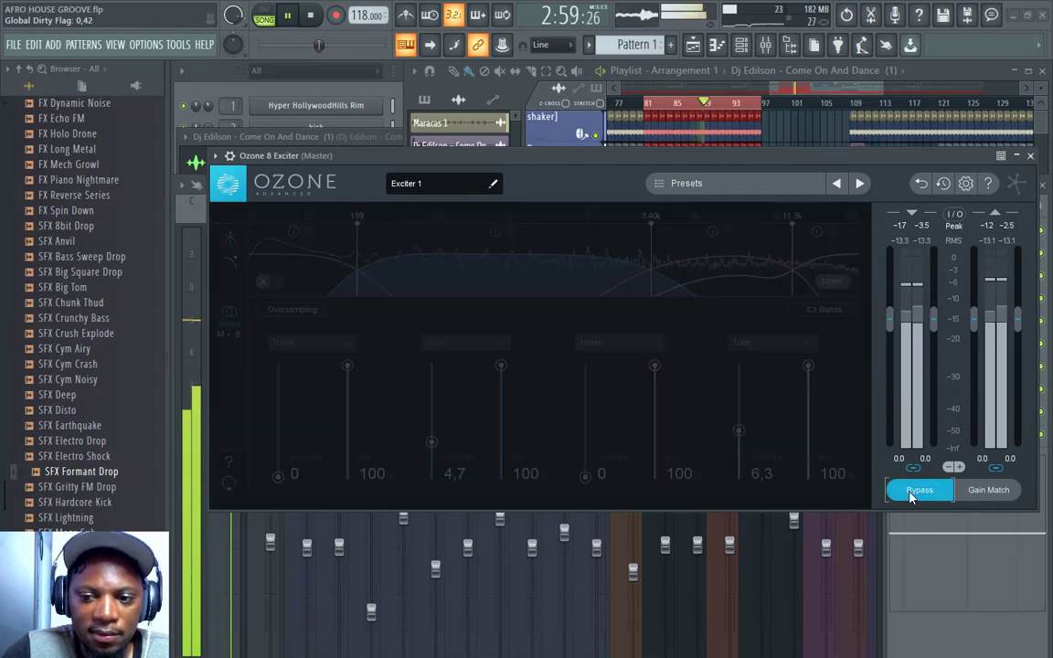
left_click(909, 493)
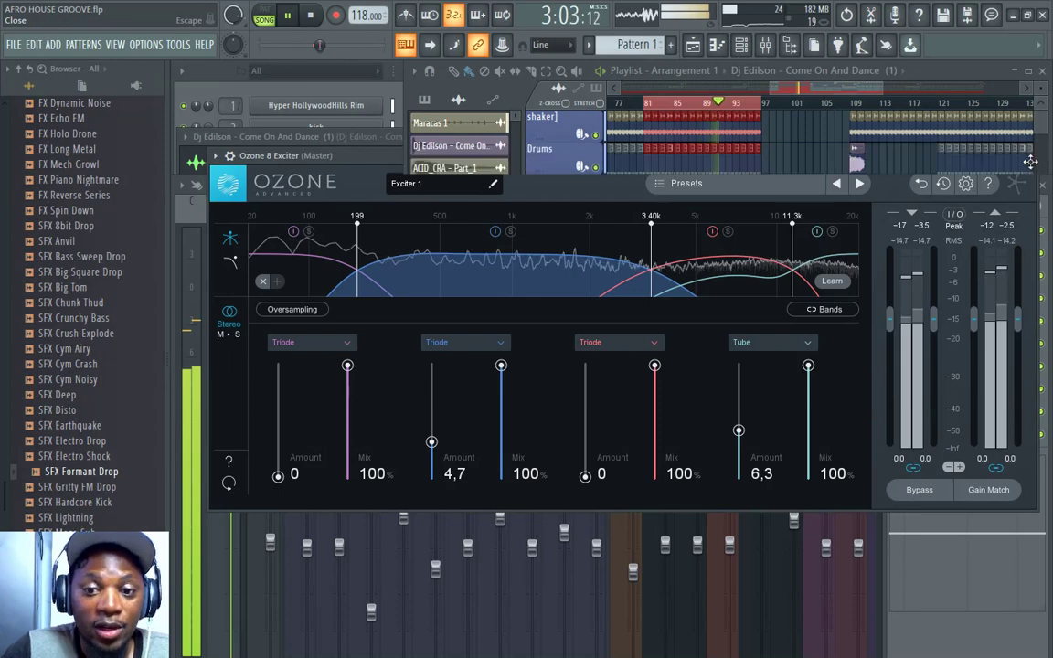
left_click(1030, 157)
key("space")
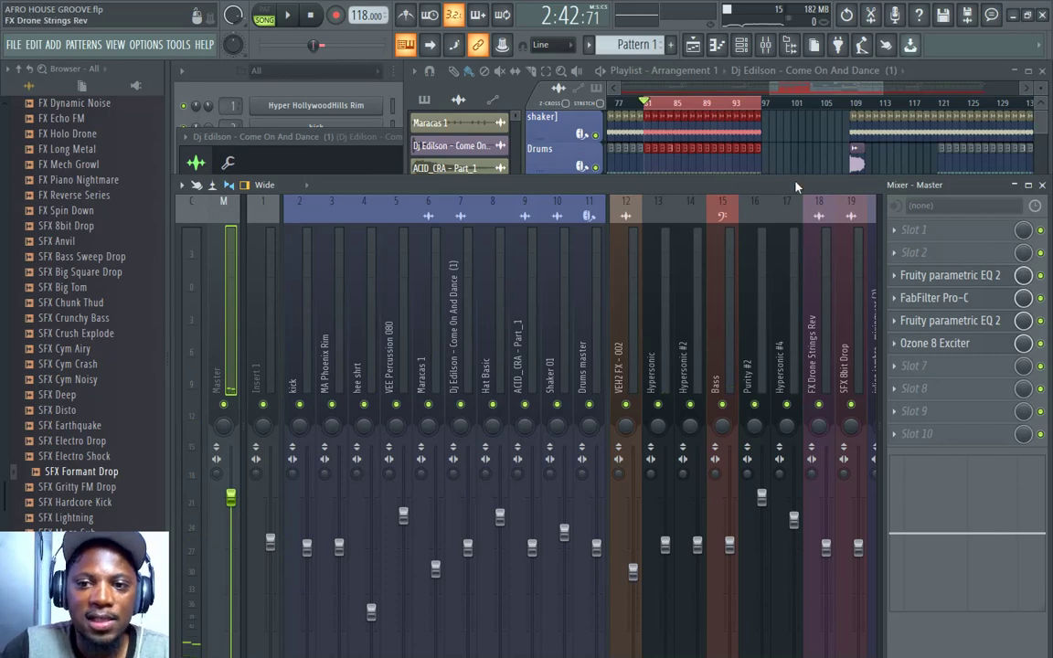
Load a second FabFilter Pro-C into slot 7 of the Master track and move its window down.
left_click(950, 344)
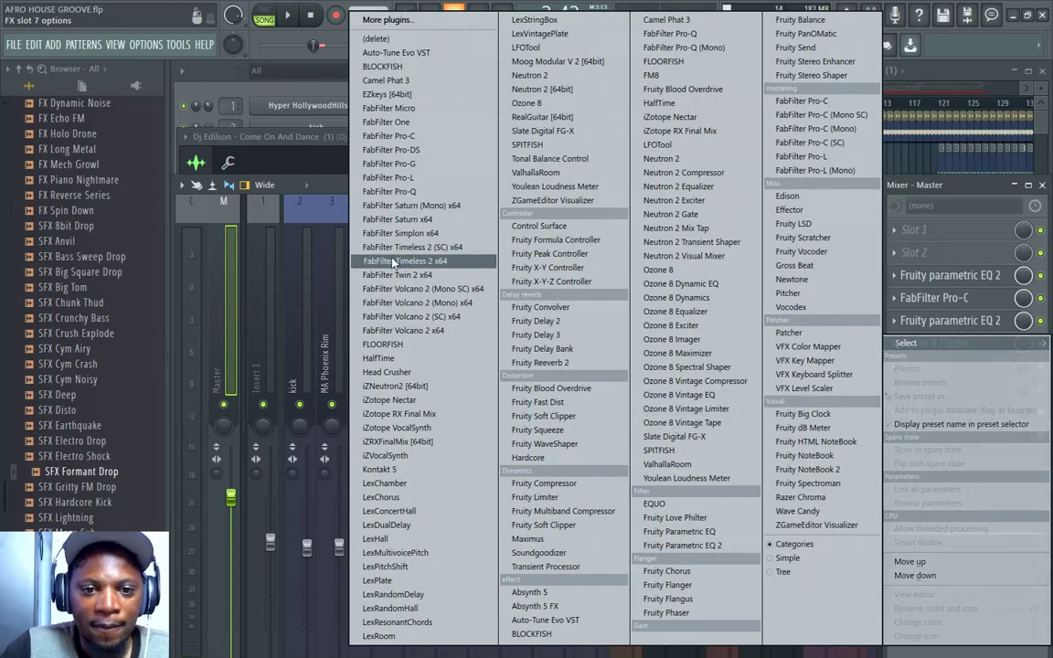
left_click(416, 136)
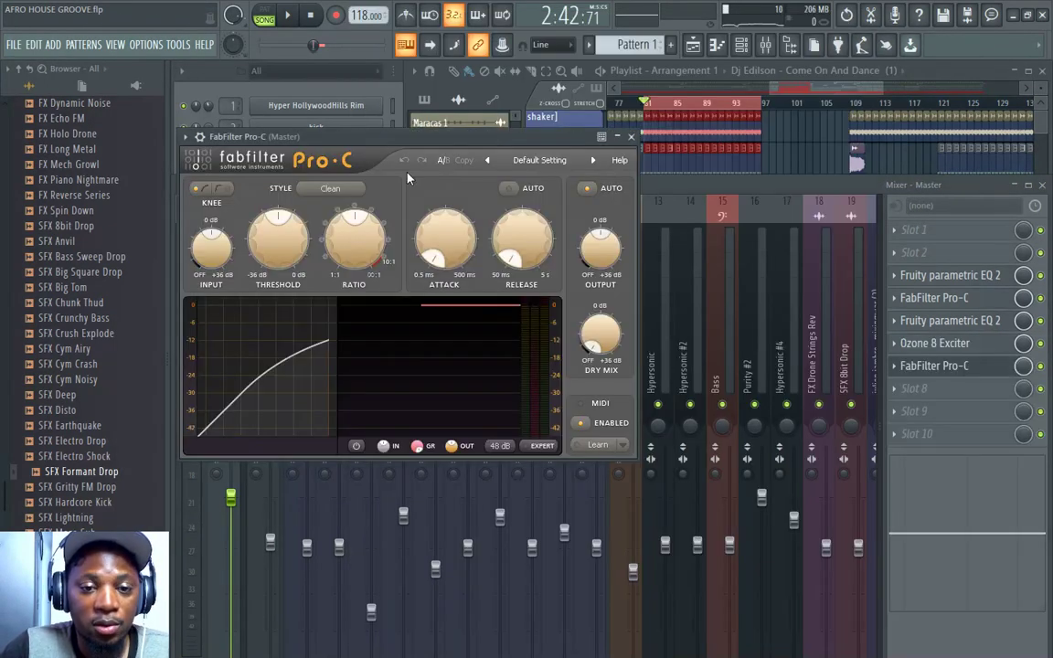
left_click_drag(385, 137, 401, 207)
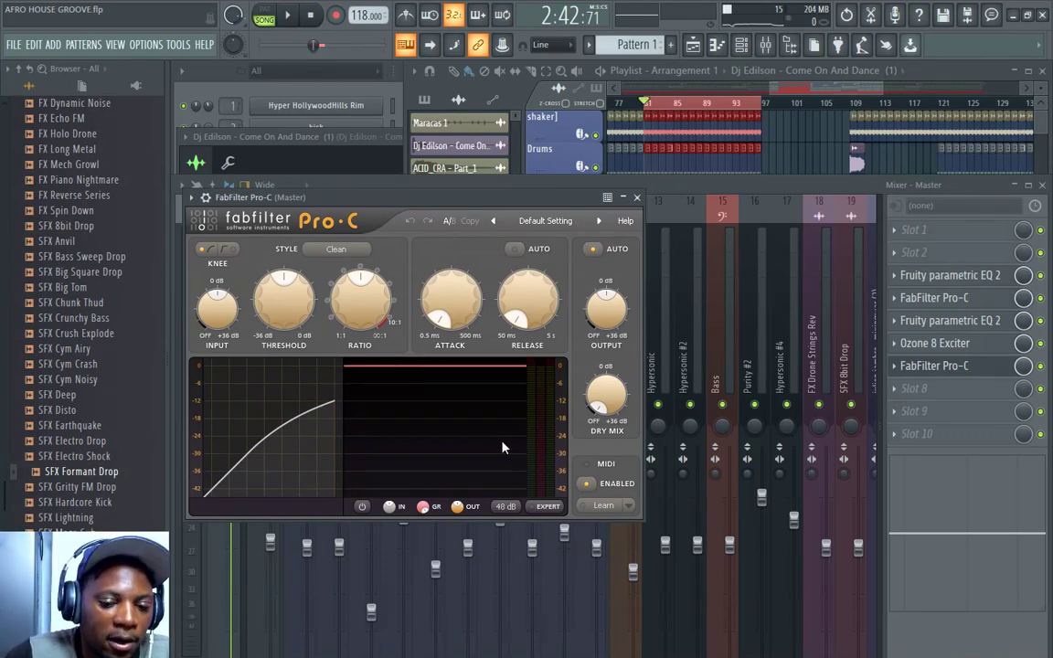
Turn on the second Pro-C's expert mode and limit its side chain to 75.12 Hz–2.656 kHz.
left_click(546, 506)
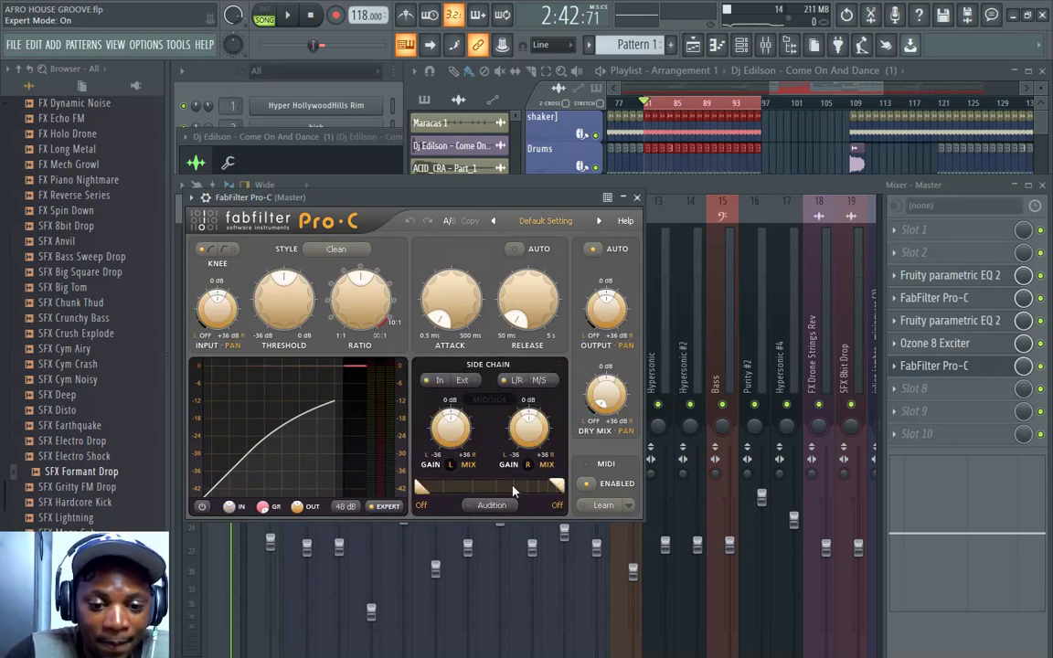
left_click_drag(427, 492, 460, 491)
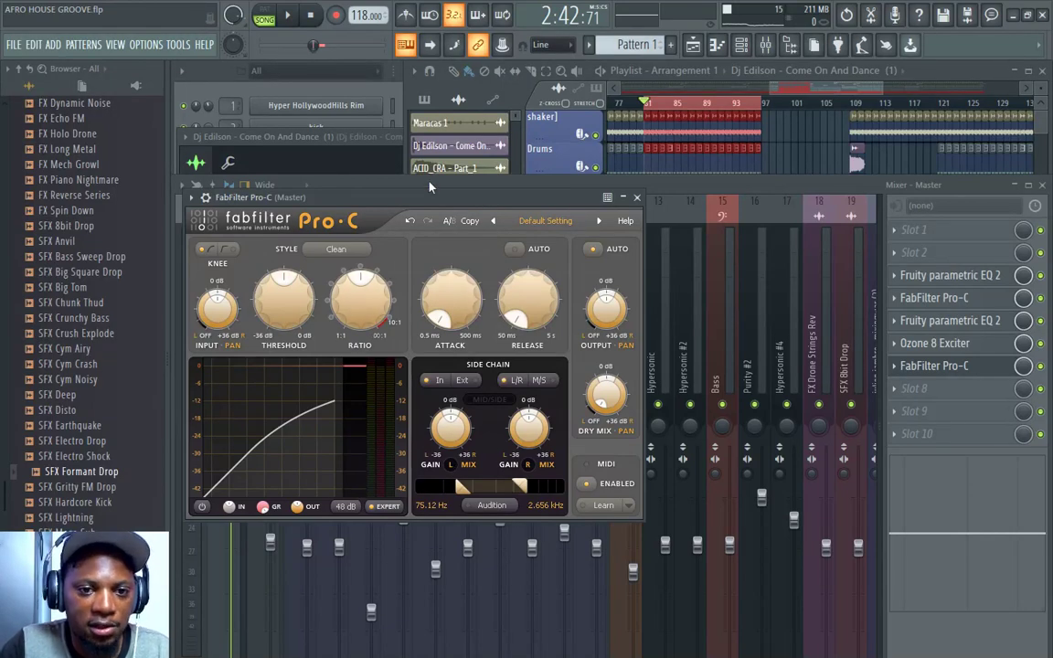
With the track playing, lower the threshold to -36 dB, narrow the side chain to 115.2–889.9 Hz, and close the compressor.
key("space")
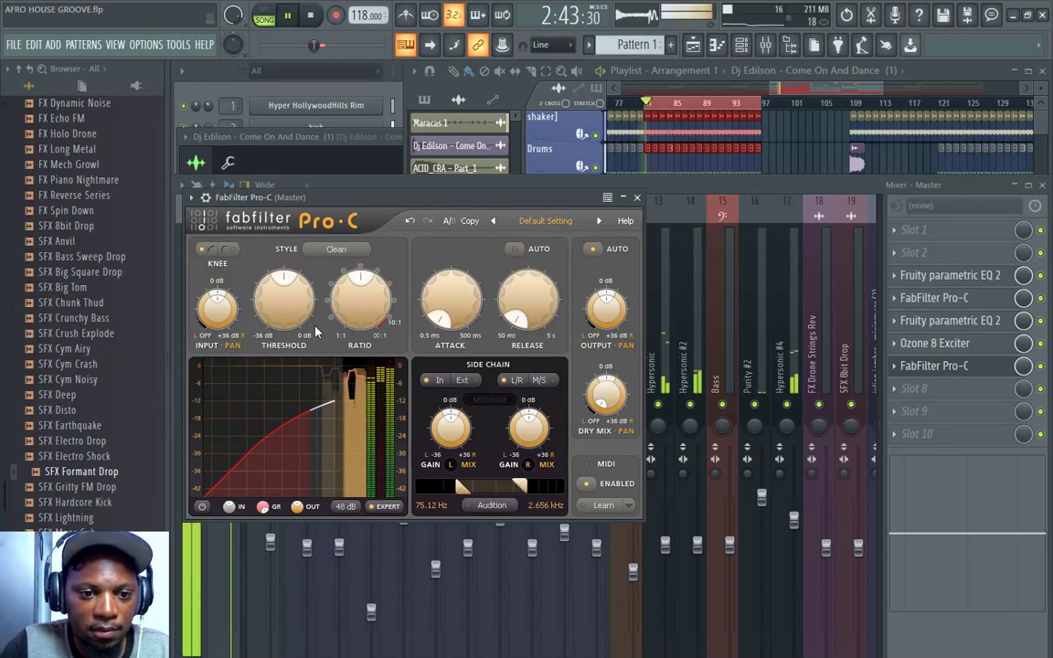
scroll(285, 305, "down", 6)
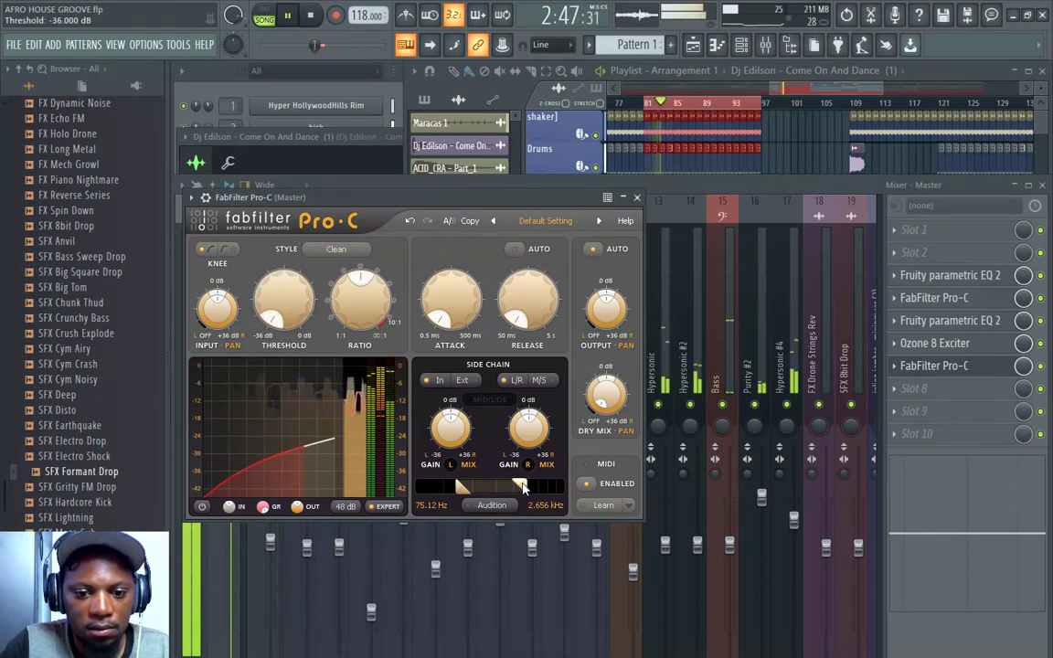
left_click_drag(520, 485, 566, 487)
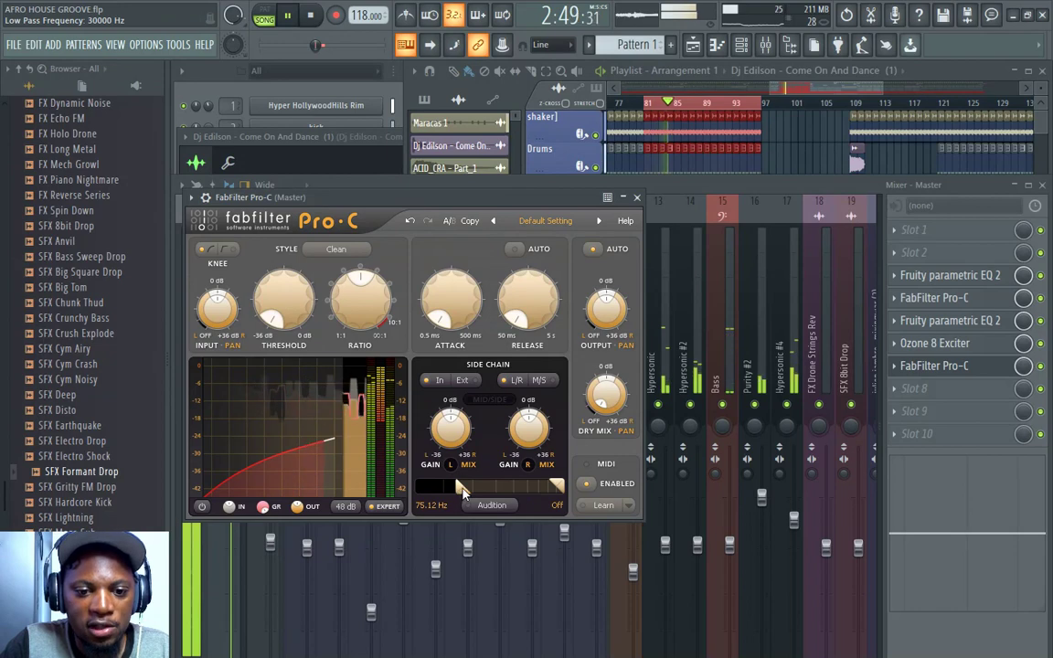
left_click_drag(460, 491, 422, 494)
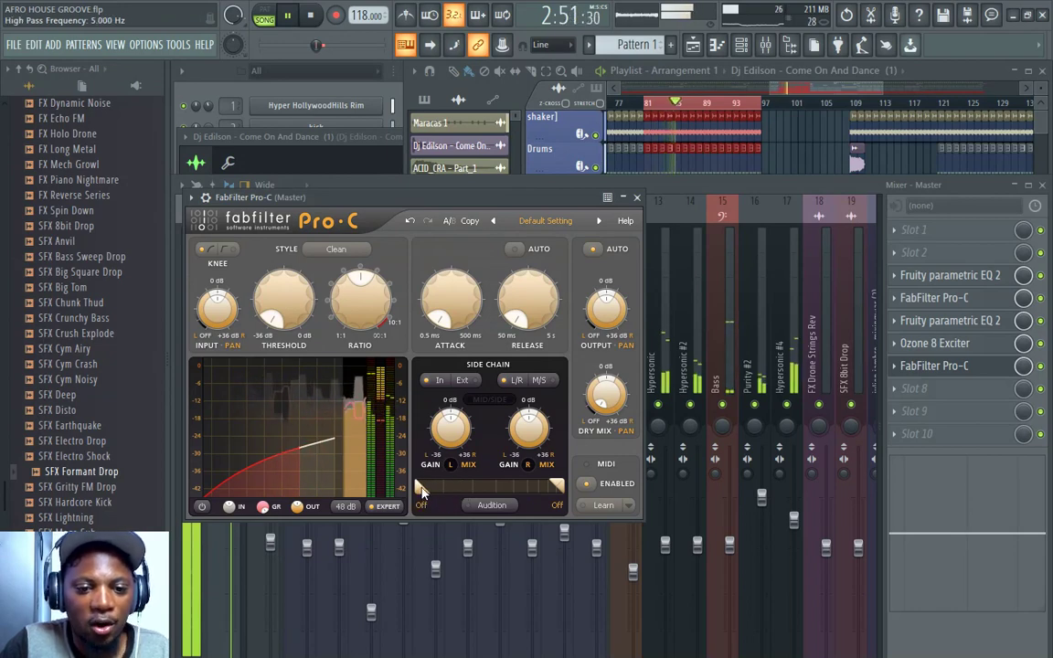
left_click_drag(422, 493, 462, 489)
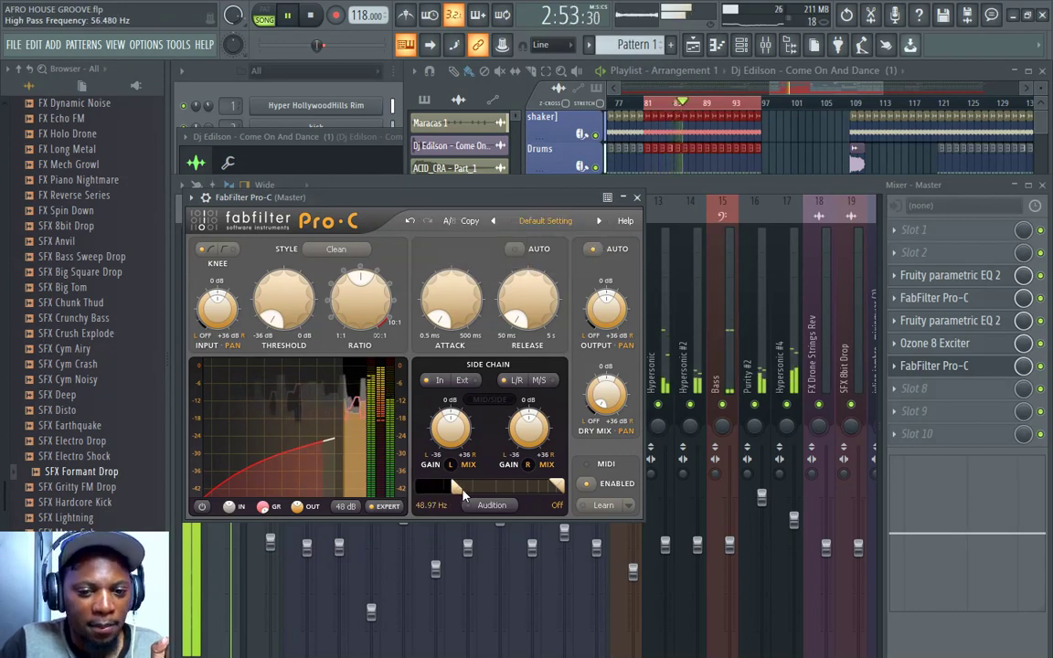
left_click_drag(555, 486, 467, 489)
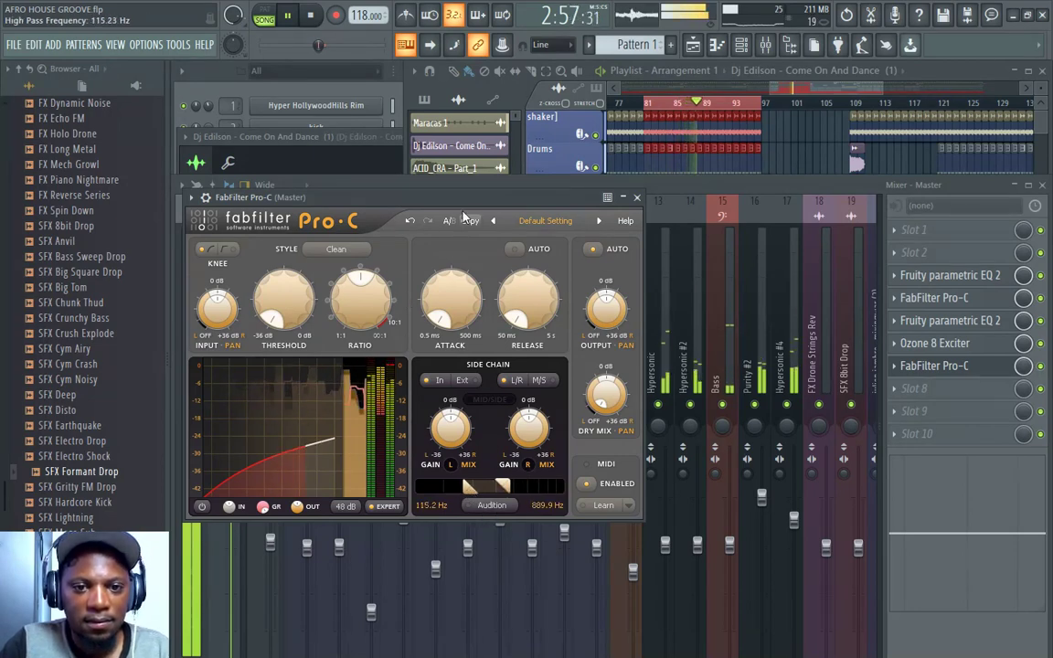
left_click(637, 198)
key("space")
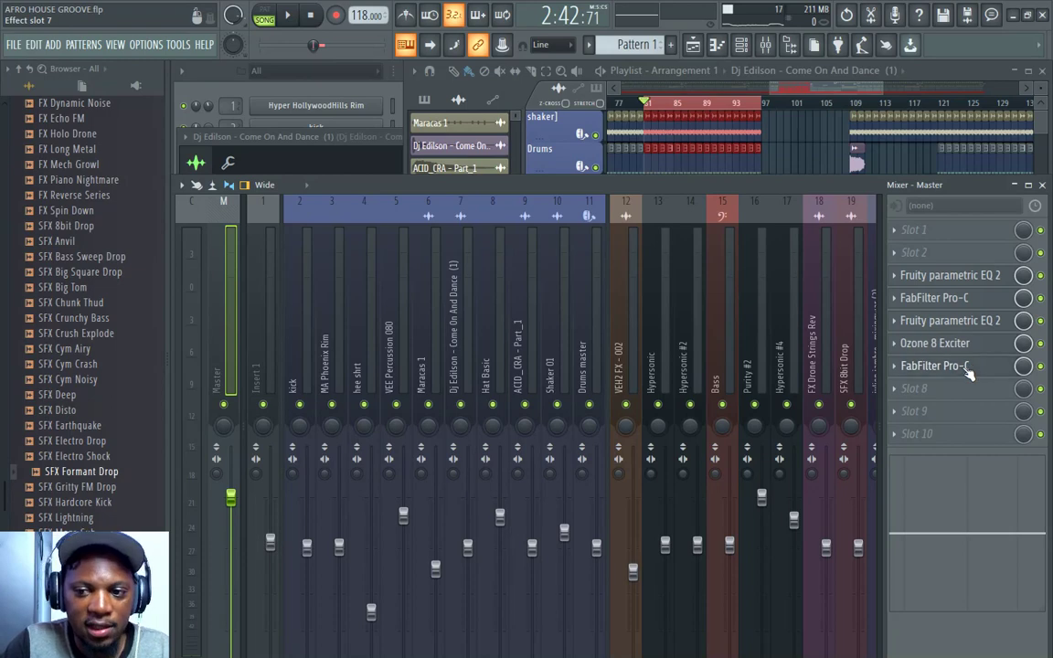
Reopen the Pro-C in slot 7, raise its threshold to mid-range, and move its window aside with the track playing.
left_click(968, 367)
mouse_move(282, 279)
left_mouse_down()
mouse_move(288, 302)
mouse_move(286, 244)
mouse_move(289, 290)
left_mouse_up()
key("space")
left_click_drag(324, 199, 442, 195)
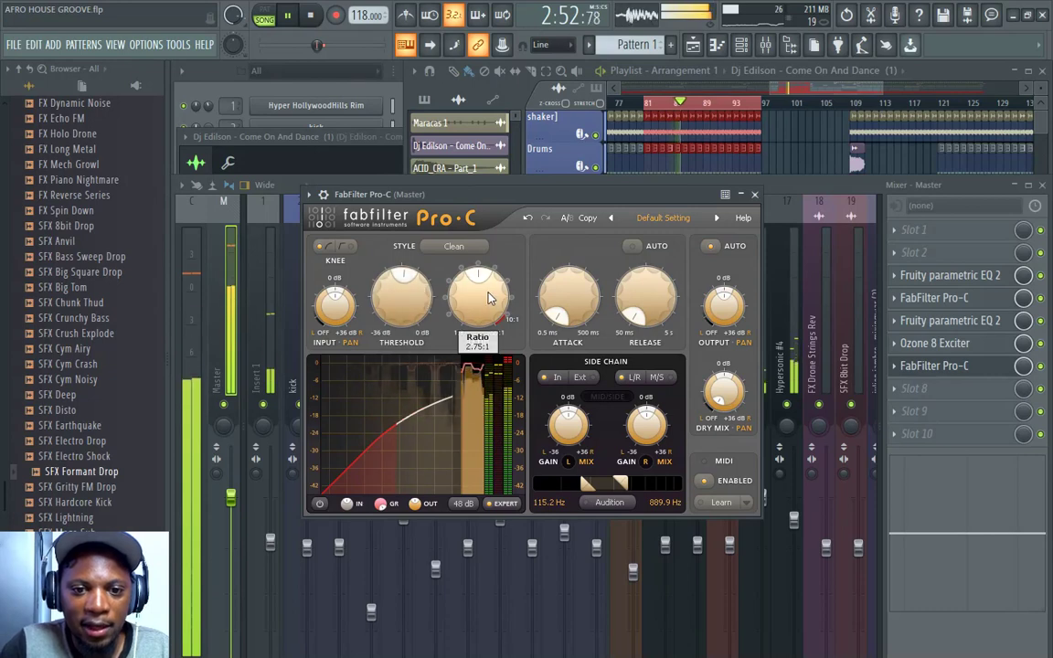
Lower the compressor's ratio close to its minimum, with the threshold at -20.445 dB and the side-chain low-pass at 848.6 Hz.
left_click_drag(479, 293, 479, 309)
left_click_drag(401, 309, 419, 400)
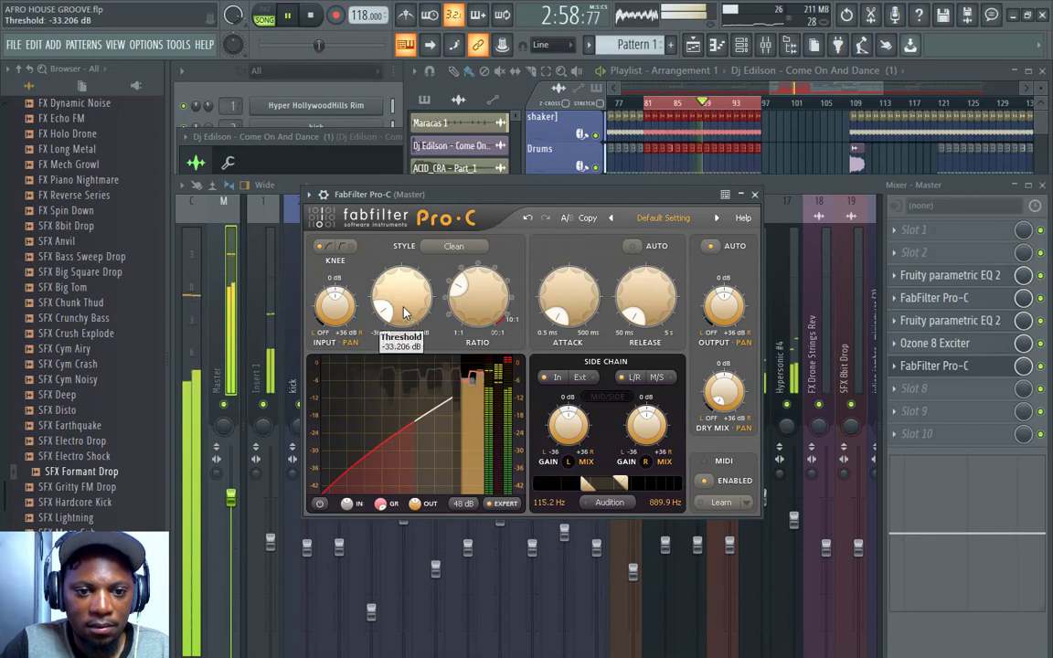
left_click_drag(402, 313, 401, 298)
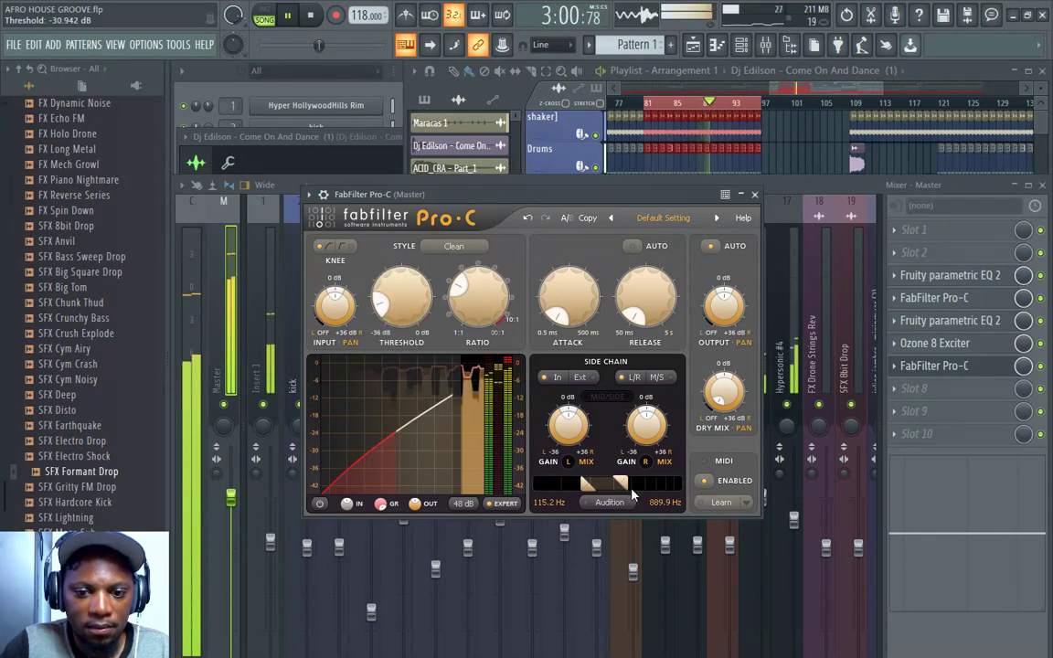
left_click_drag(621, 484, 627, 486)
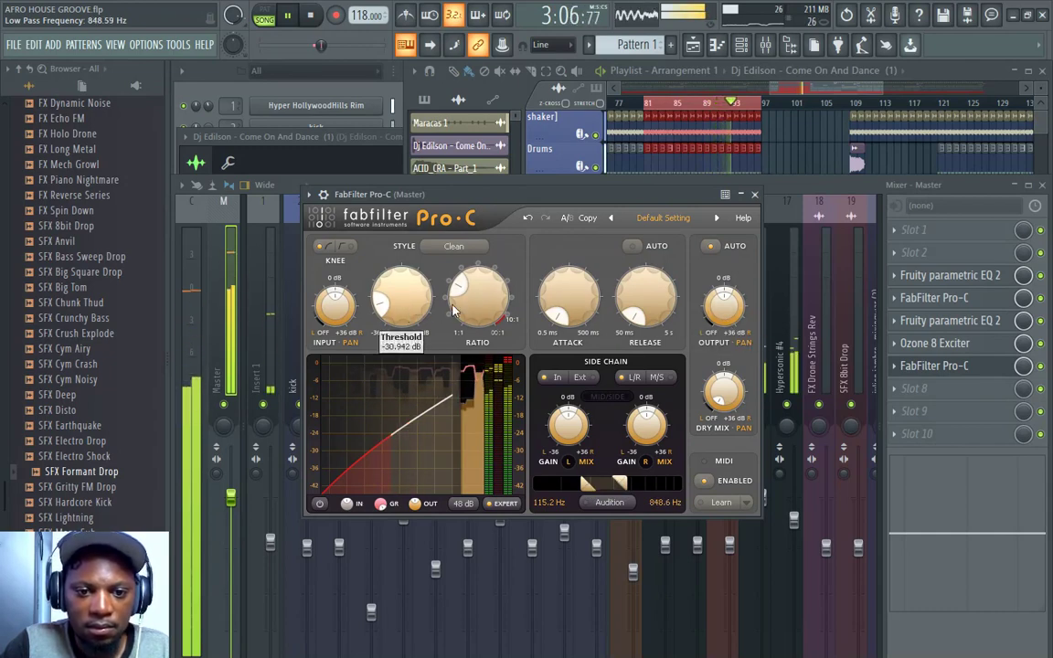
left_click_drag(477, 294, 477, 338)
mouse_move(400, 302)
left_mouse_down()
mouse_move(408, 270)
mouse_move(397, 322)
left_mouse_up()
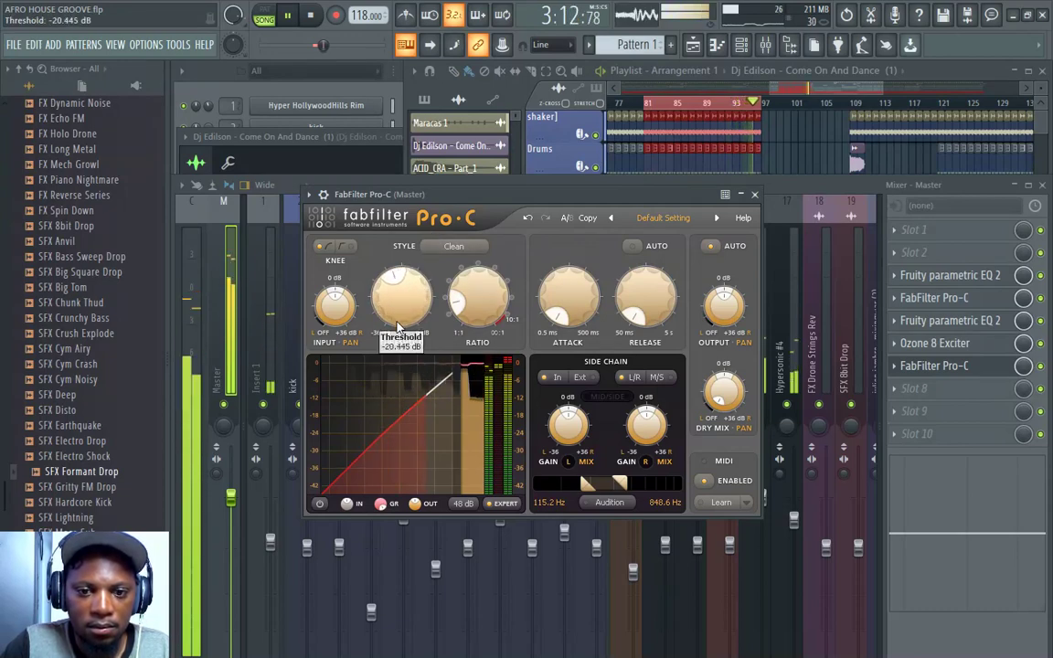
Lengthen the compressor's attack, set its release to 50.8 ms, and close it with playback stopped.
mouse_move(568, 316)
left_mouse_down()
mouse_move(567, 294)
mouse_move(567, 318)
left_mouse_up()
mouse_move(644, 290)
left_mouse_down()
mouse_move(638, 307)
mouse_move(635, 298)
left_mouse_up()
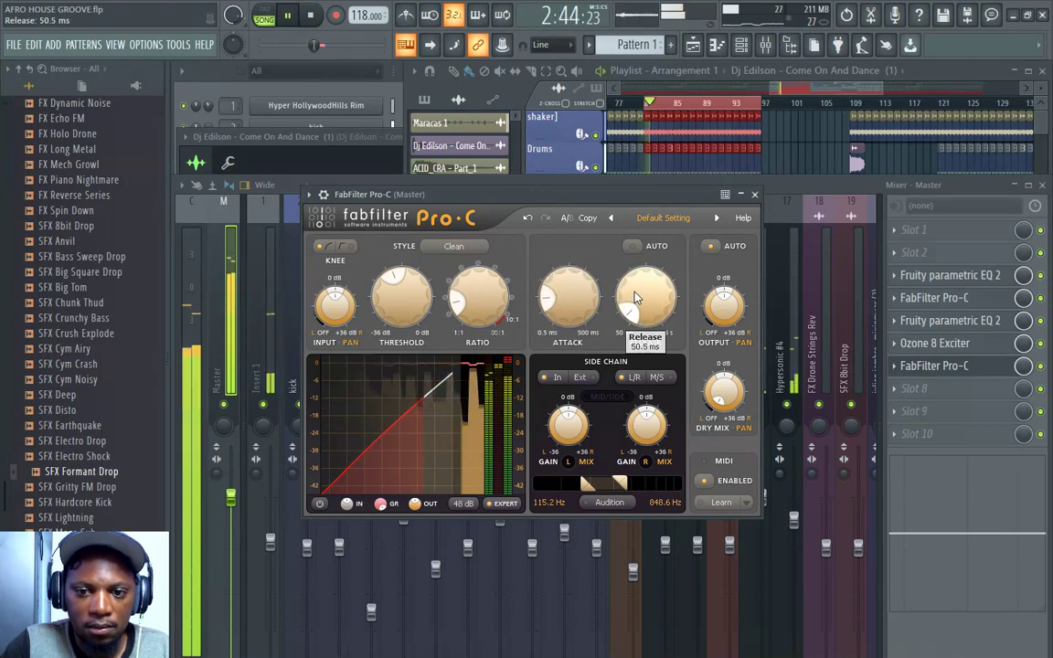
mouse_move(396, 311)
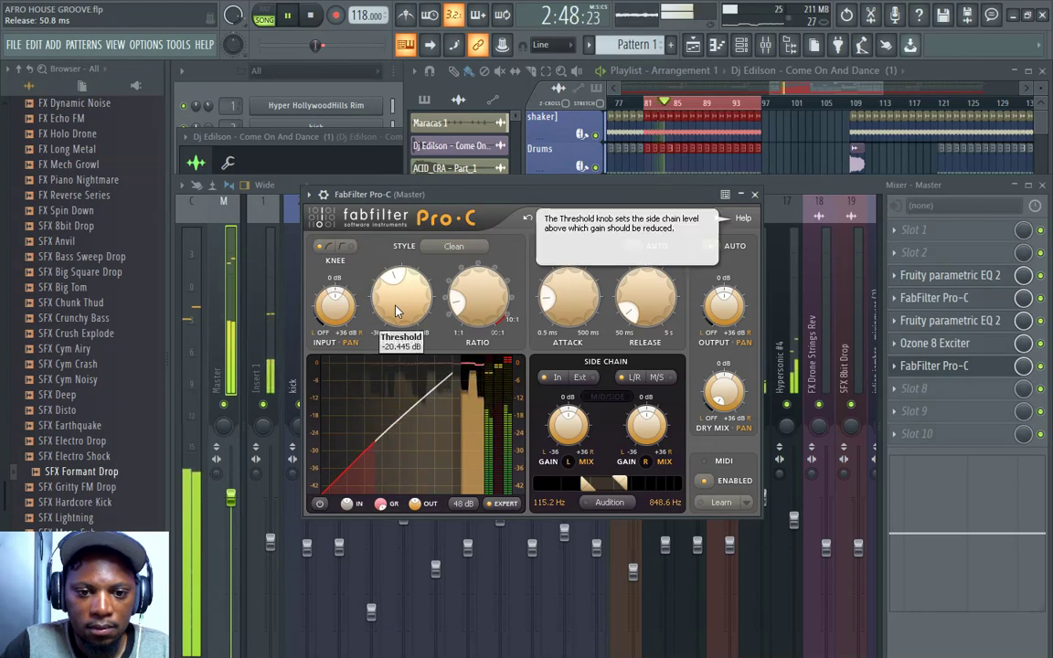
key("space")
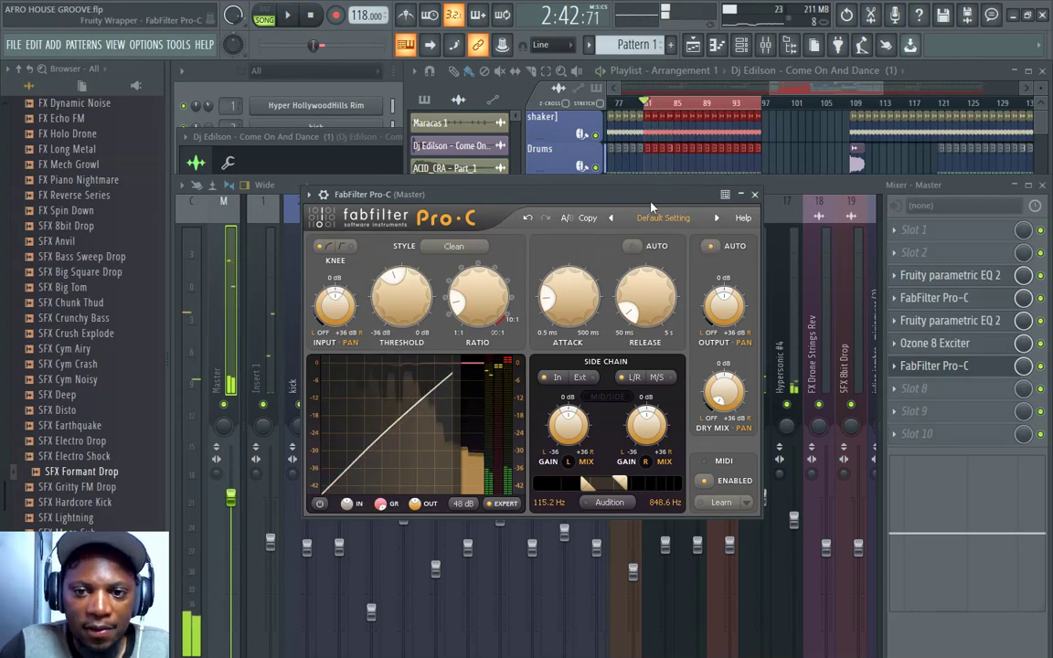
left_click(754, 194)
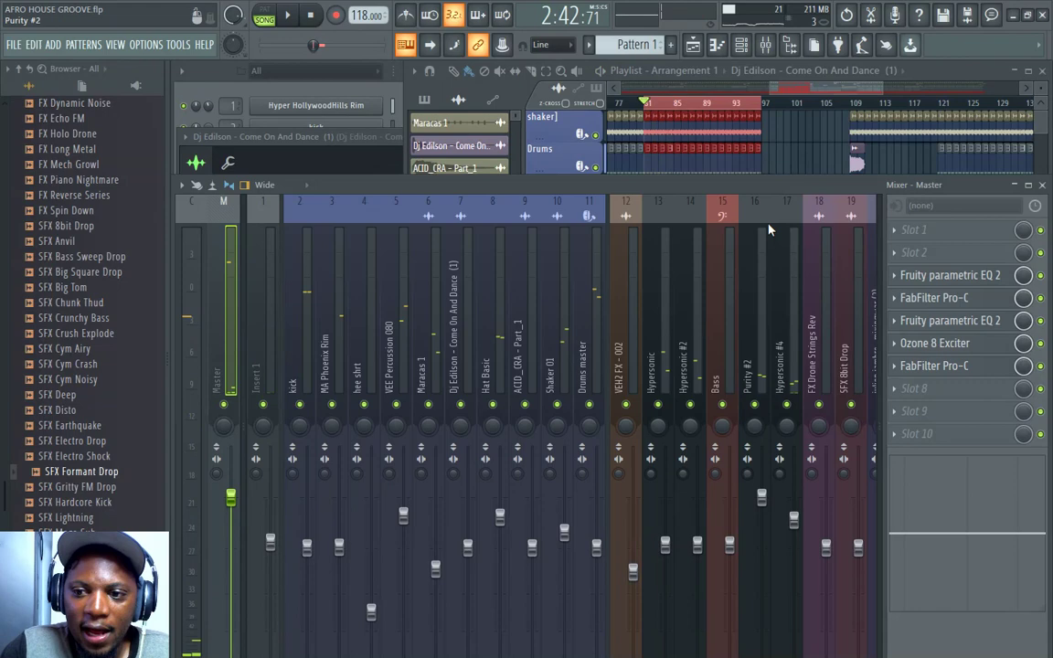
Load FabFilter Pro-L into slot 8 of the Master track and raise its gain to 4.5 dB during playback.
left_click(932, 388)
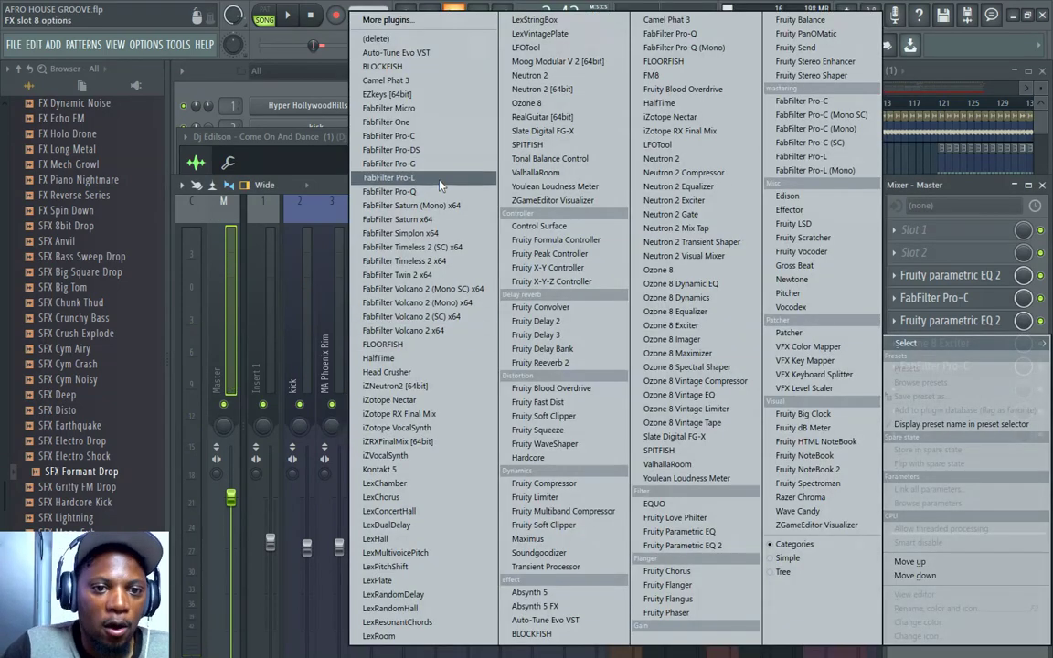
left_click(391, 177)
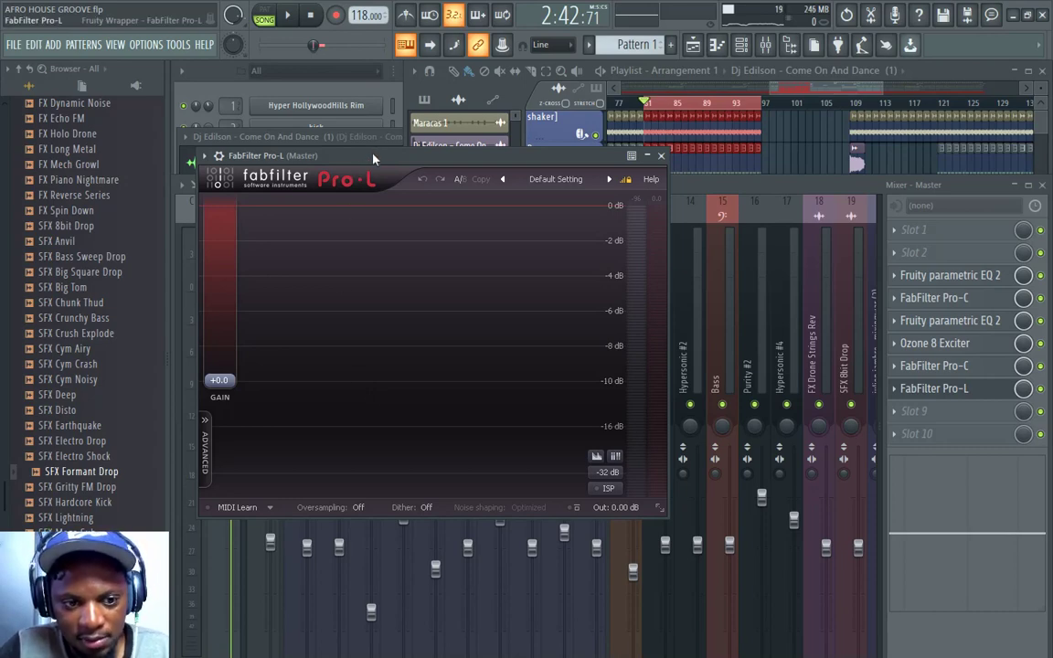
key("space")
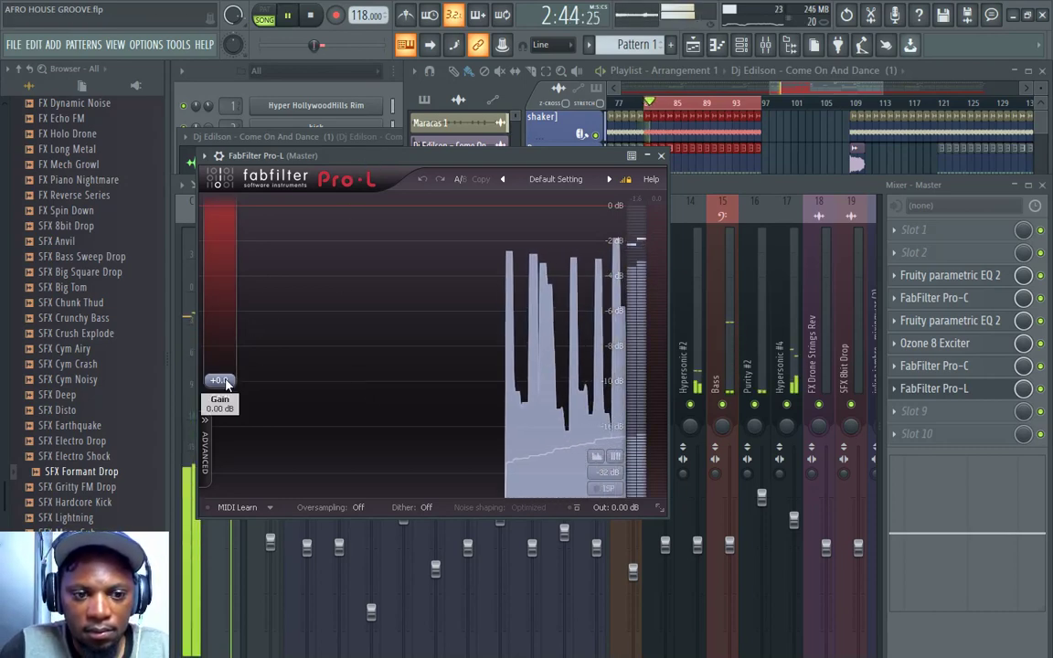
left_click_drag(226, 384, 227, 356)
left_click_drag(398, 163, 413, 158)
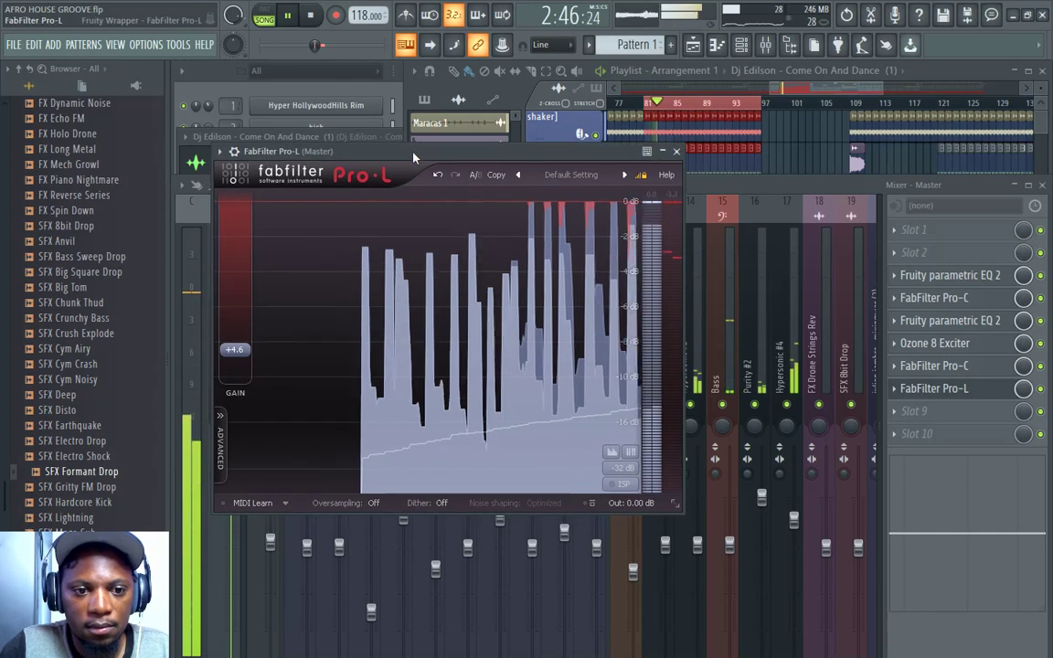
key("space")
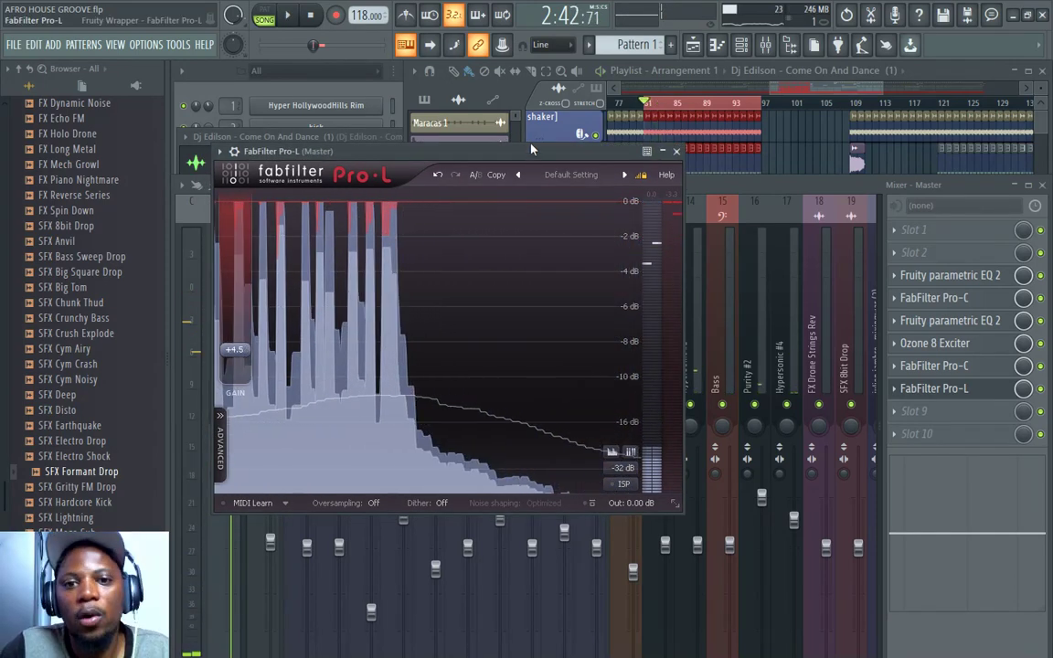
Load the Dance & Electronica preset "Minimal House - Punchy Lowend & Crispy Transients MdH" and raise the limiter's gain to 5.3 dB.
left_click(571, 174)
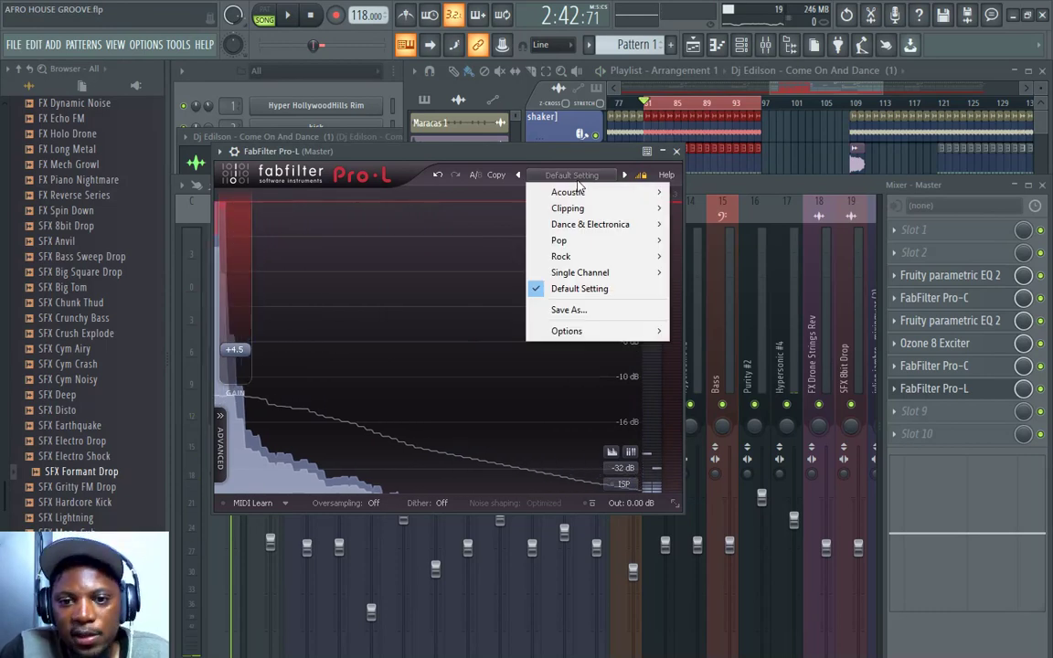
mouse_move(585, 224)
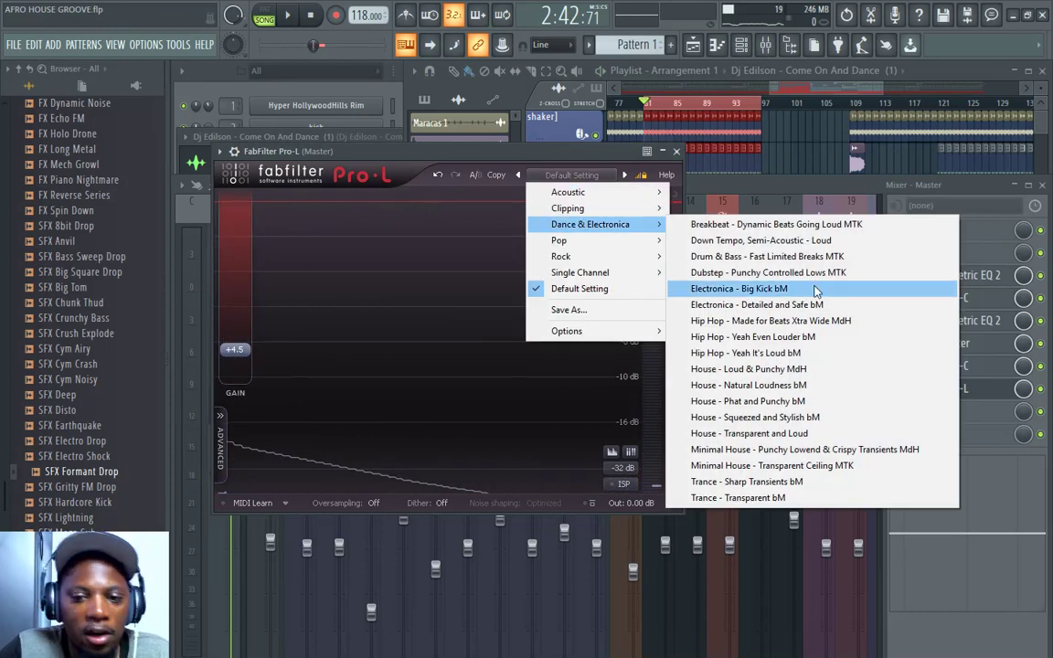
left_click(827, 450)
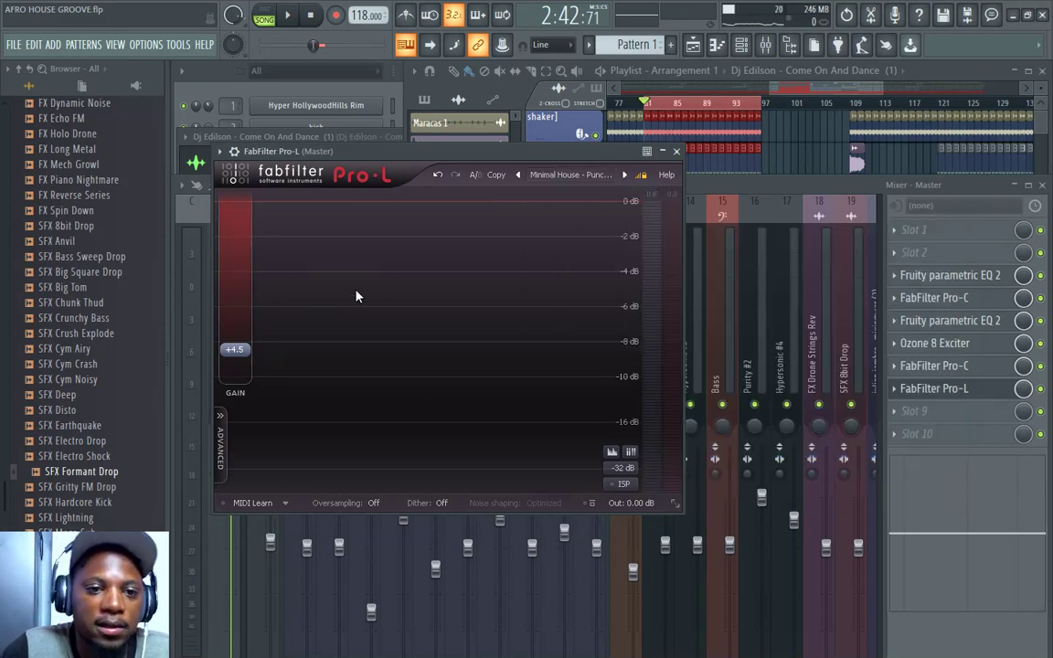
key("space")
mouse_move(236, 351)
left_mouse_down()
mouse_move(241, 370)
mouse_move(245, 345)
left_mouse_up()
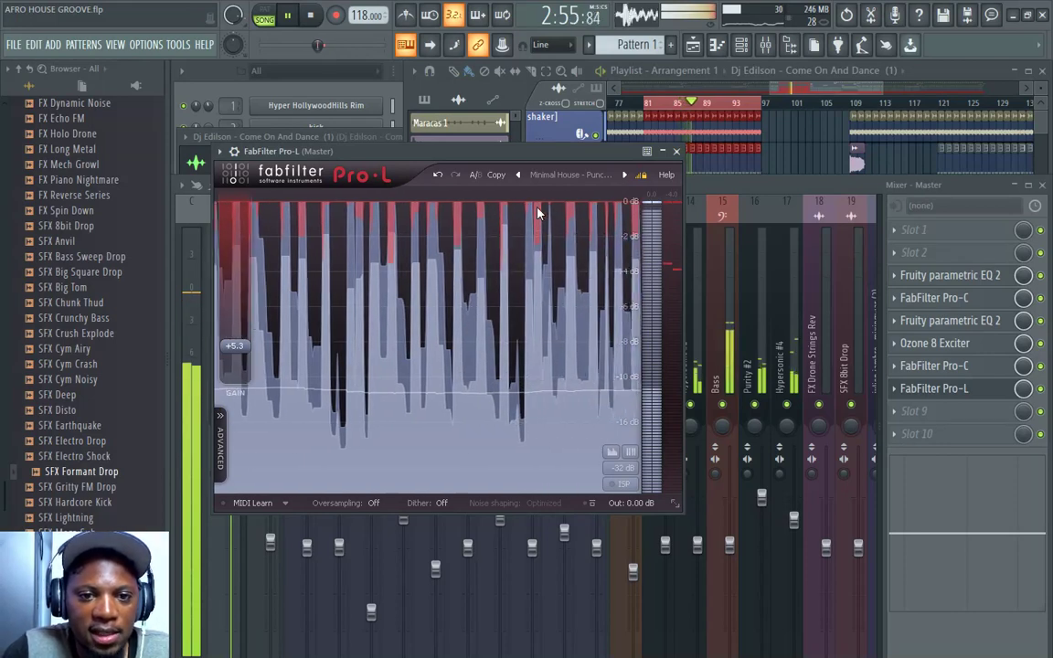
Show the limiter's advanced settings, set the lookahead to 0.73 ms, and change the style to Dynamic.
left_click(219, 428)
left_click_drag(327, 445, 328, 430)
key("space")
left_click(260, 448)
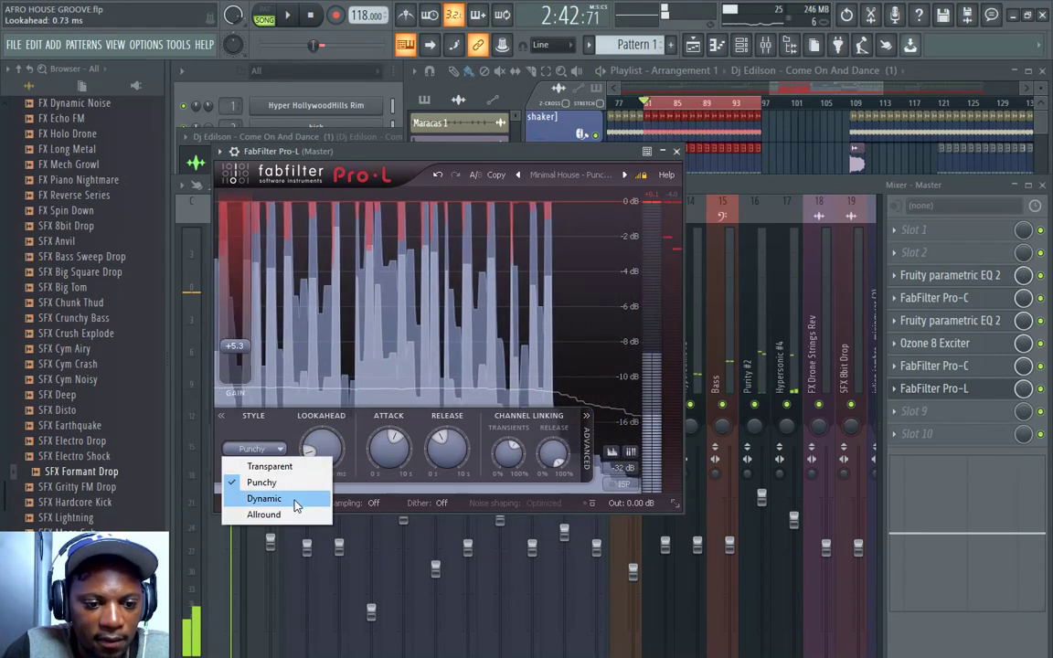
left_click(293, 500)
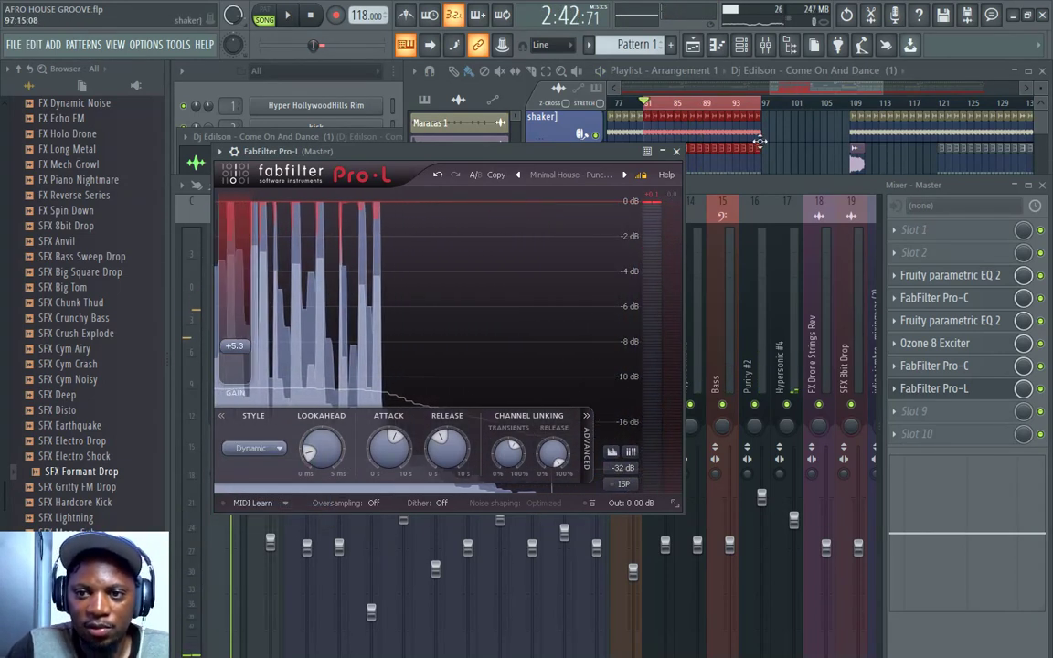
Reduce the limiter's gain to 4.77 dB, shorten its attack, and set its release to 40 ms.
left_click_drag(235, 346, 238, 354)
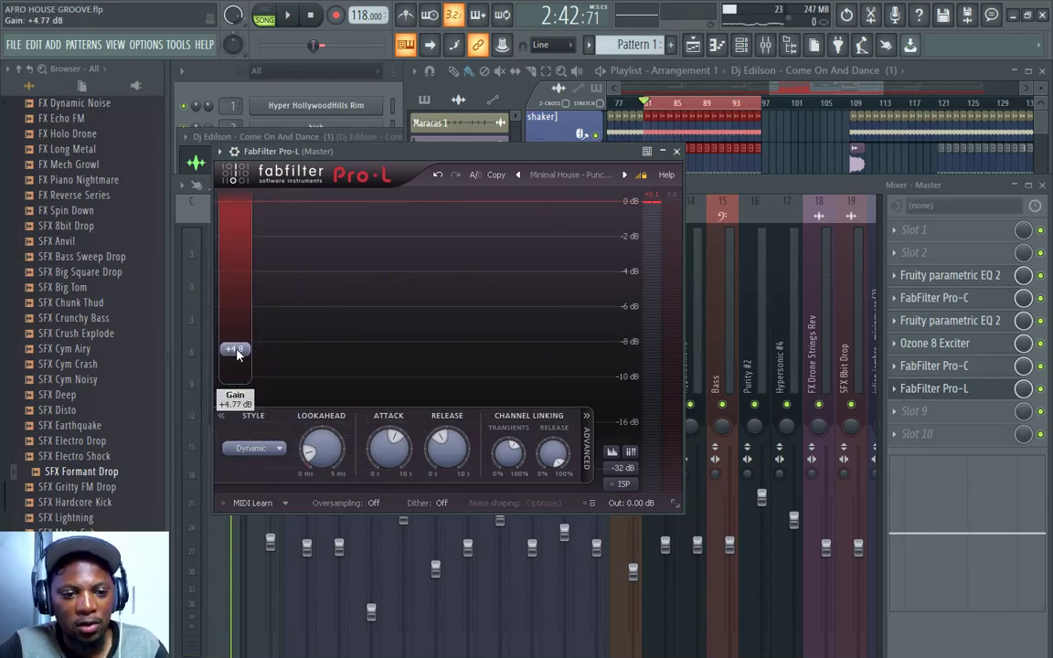
left_click(279, 452)
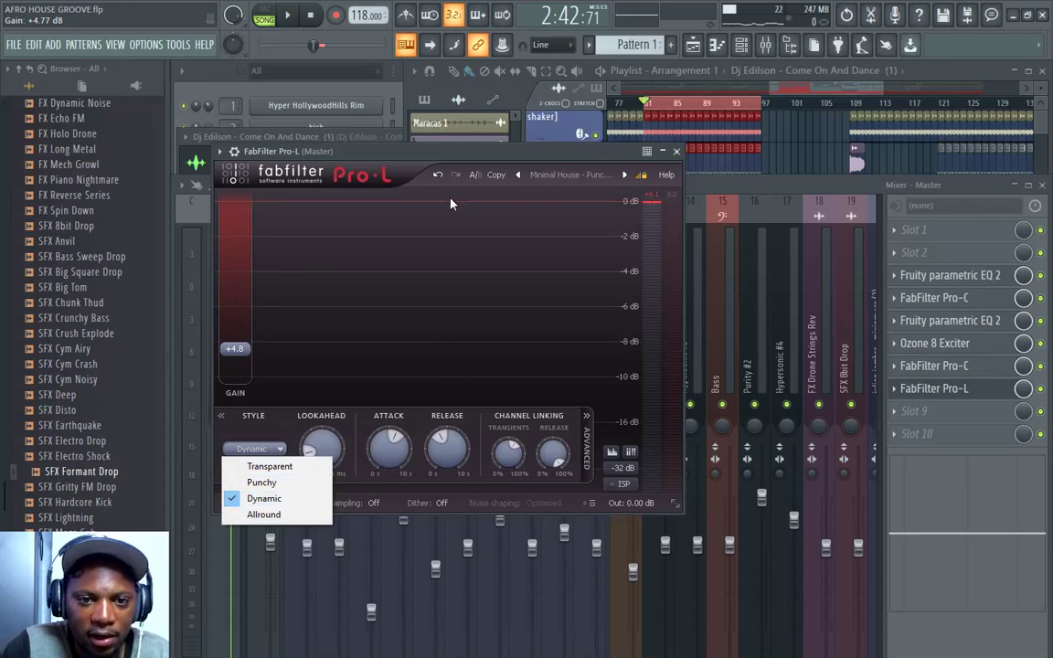
left_click(458, 162)
left_click_drag(384, 454, 385, 503)
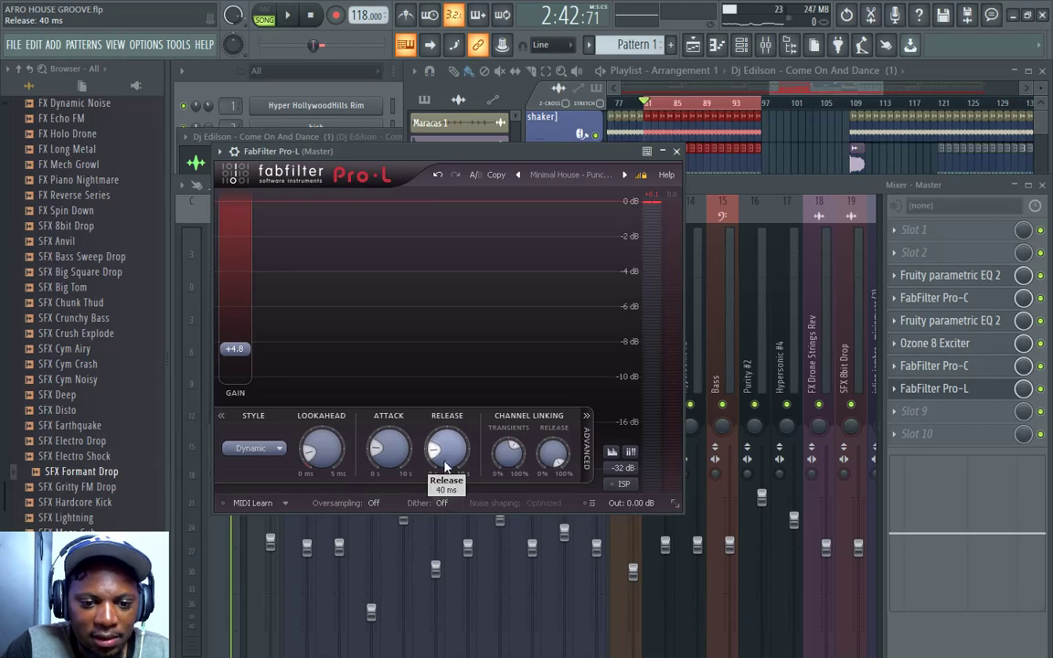
left_click_drag(390, 455, 391, 470)
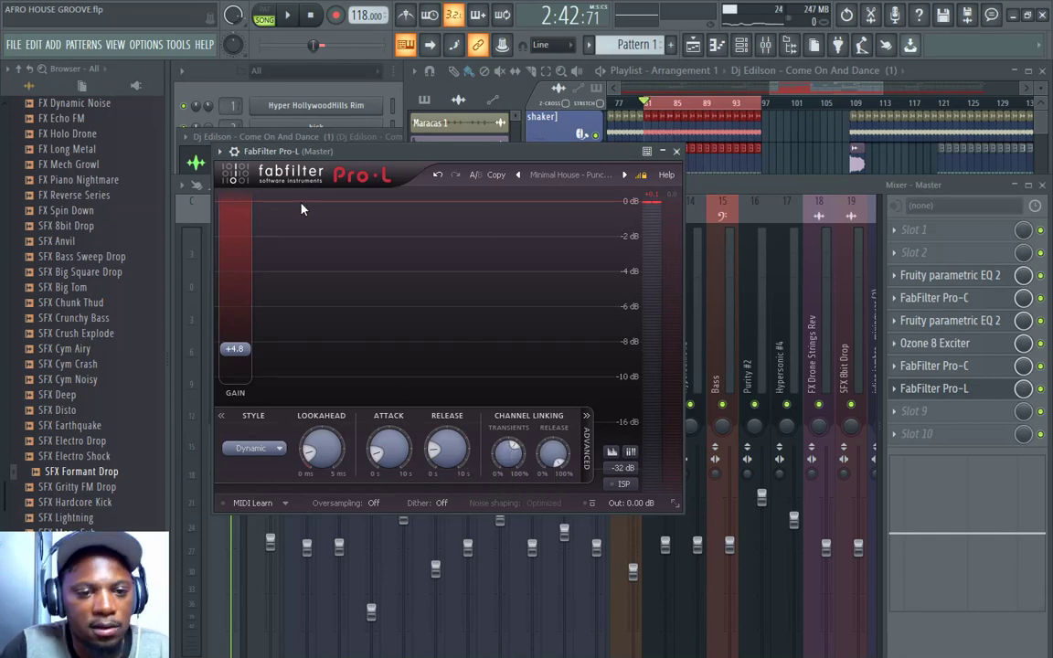
Play the track briefly, close the limiter, stop playback and maximize the mixer.
key("space")
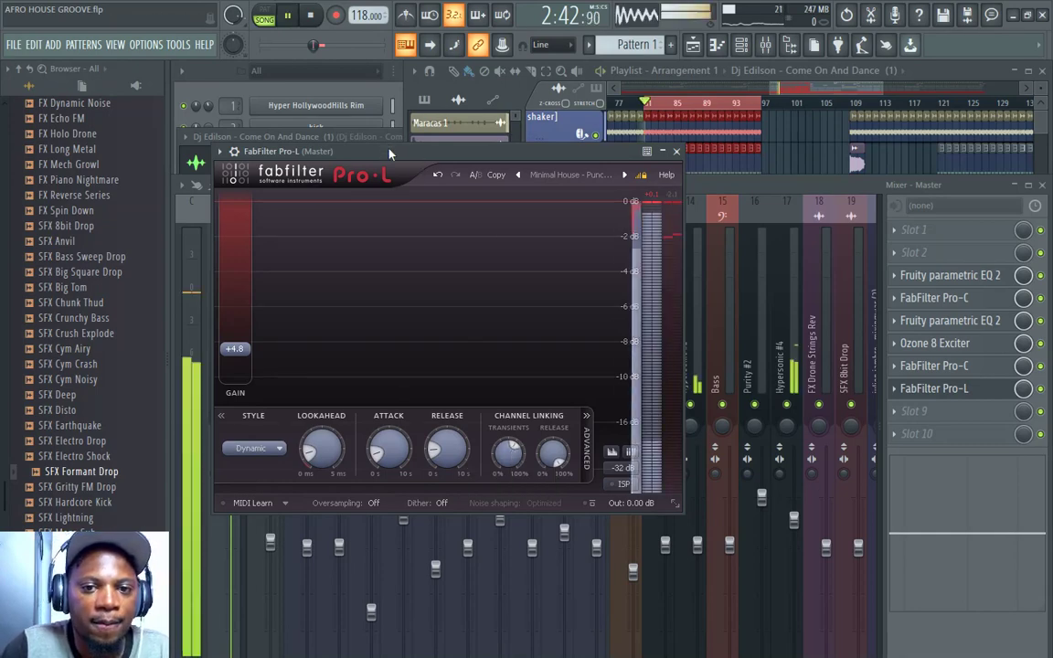
left_click(676, 150)
key("space")
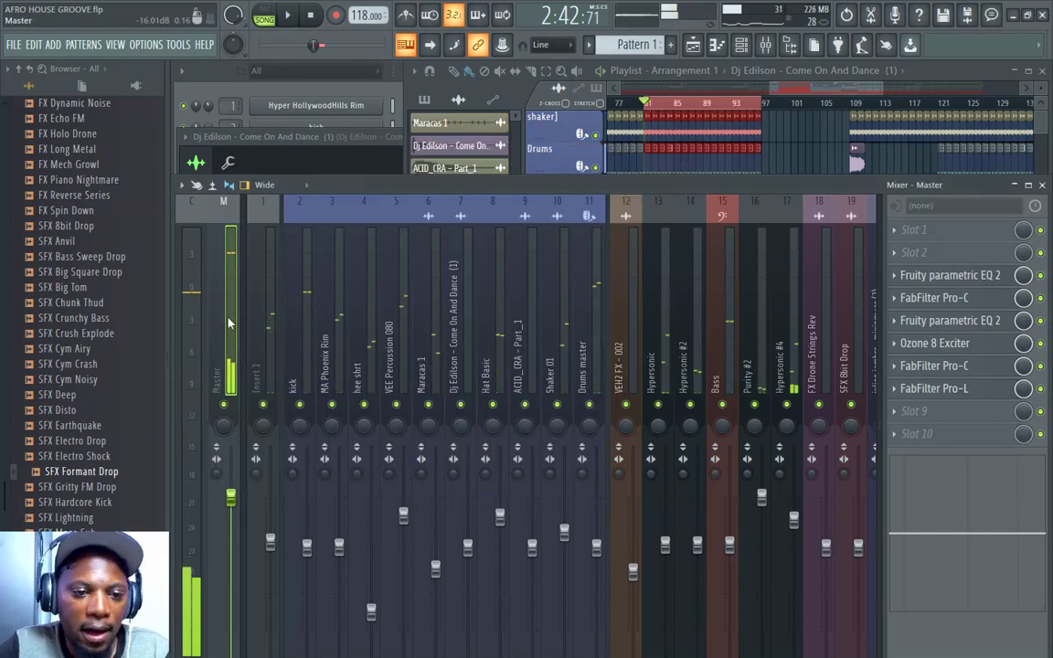
double_click(453, 186)
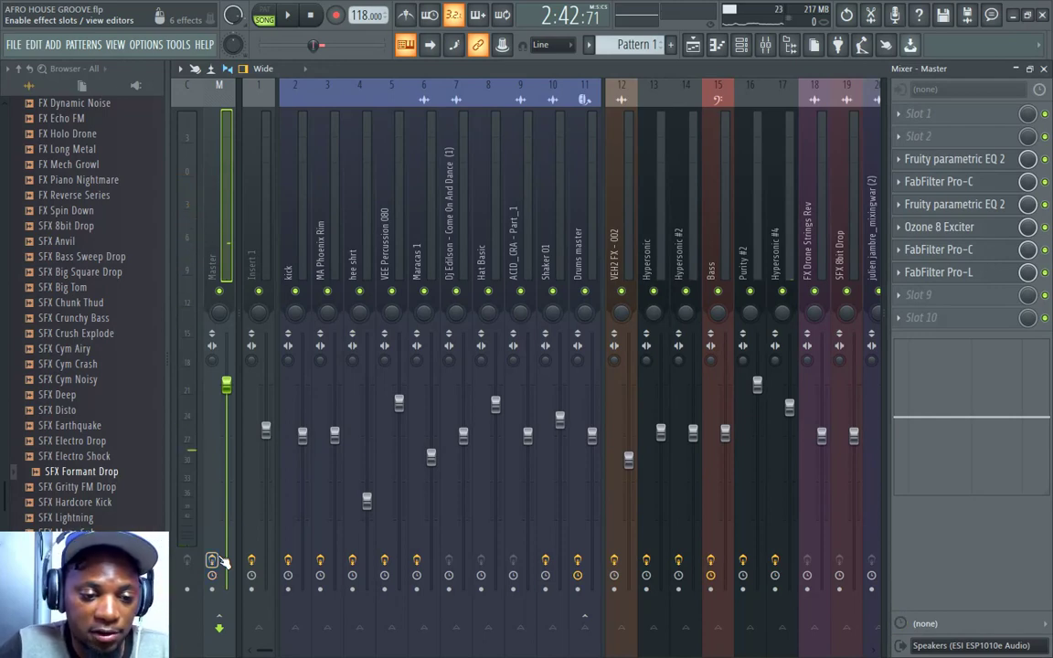
Compare the track with the Master track's effect slots bypassed and enabled, leave them enabled, and stop playback.
key("space")
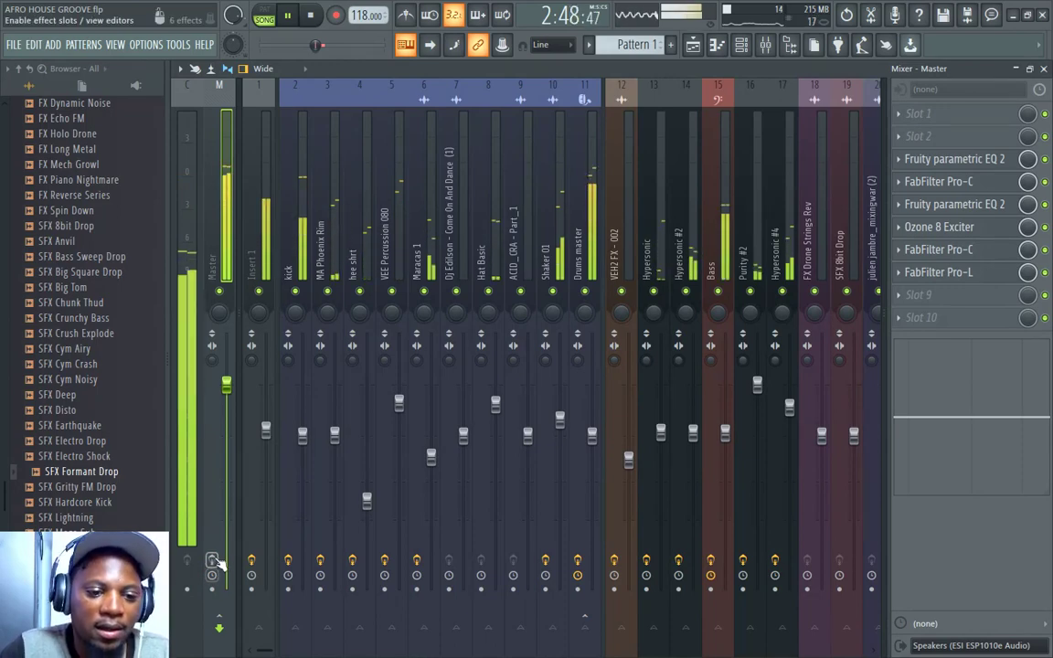
left_click(213, 559)
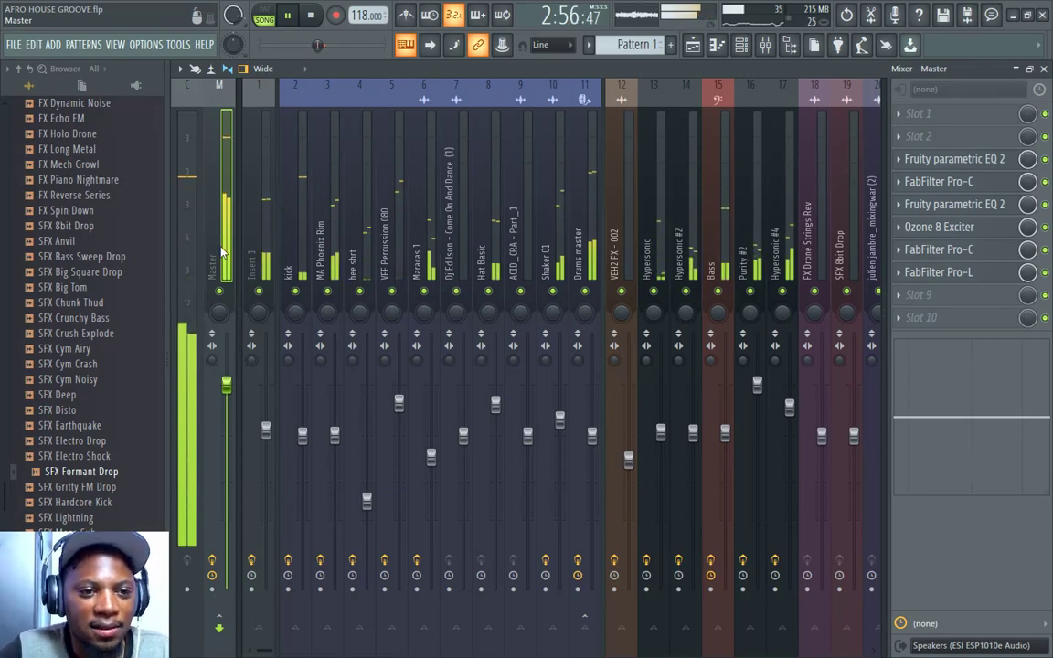
key("space")
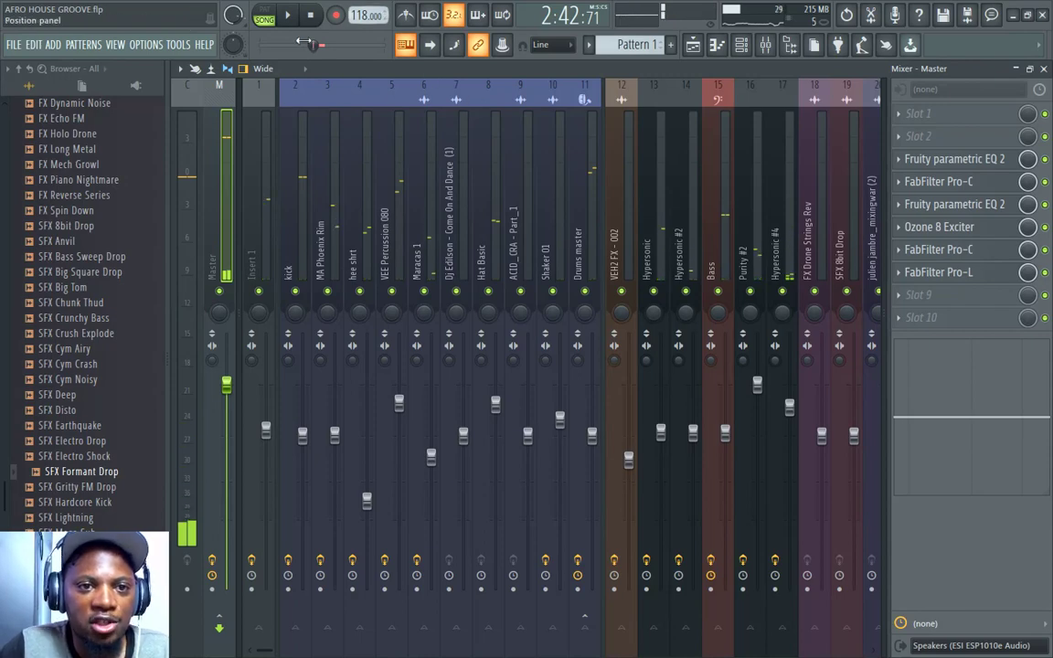